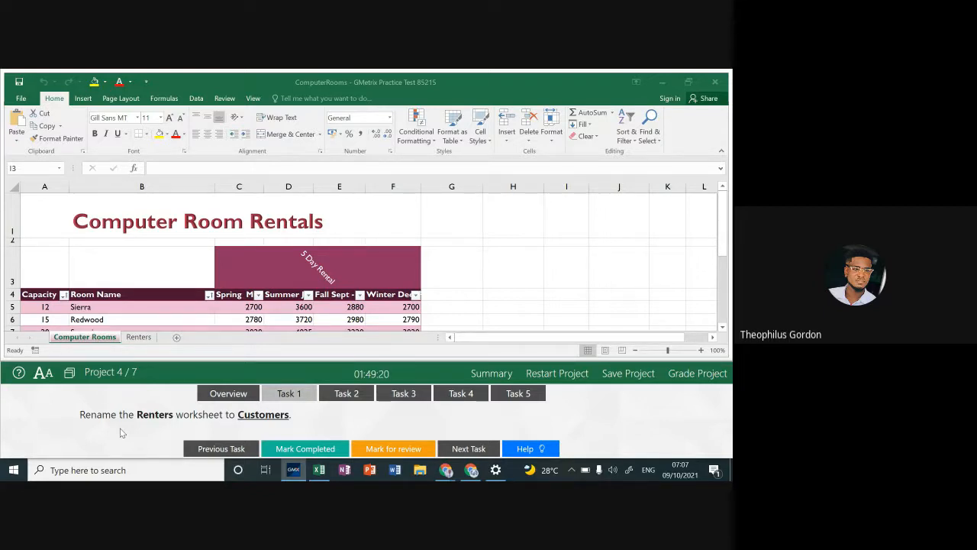
Rename the Renters worksheet to Customers.
click(141, 337)
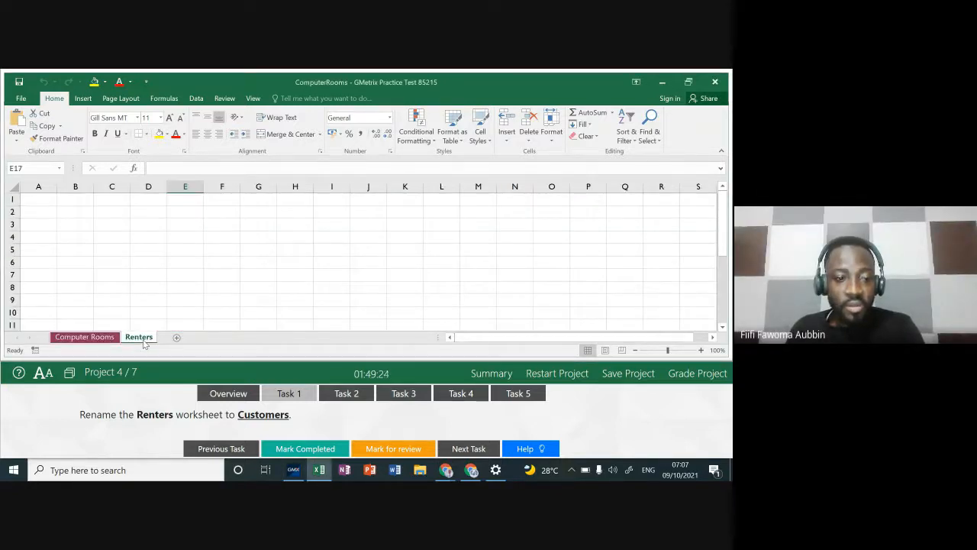
right_click(142, 342)
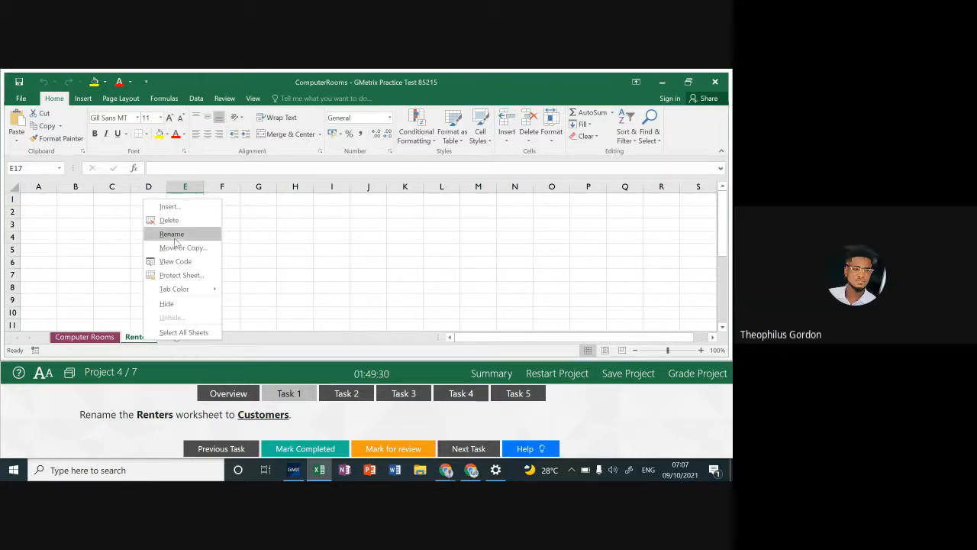
click(173, 235)
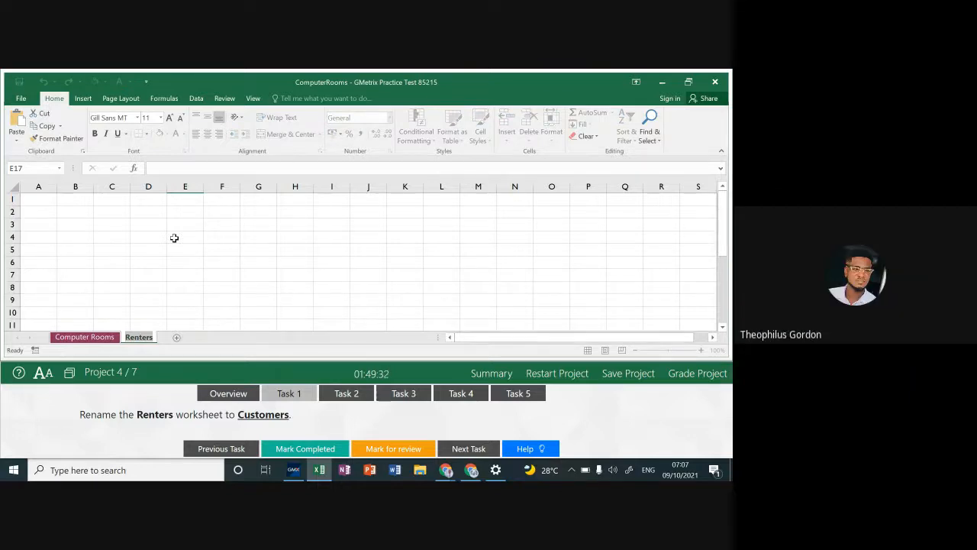
text(Customers)
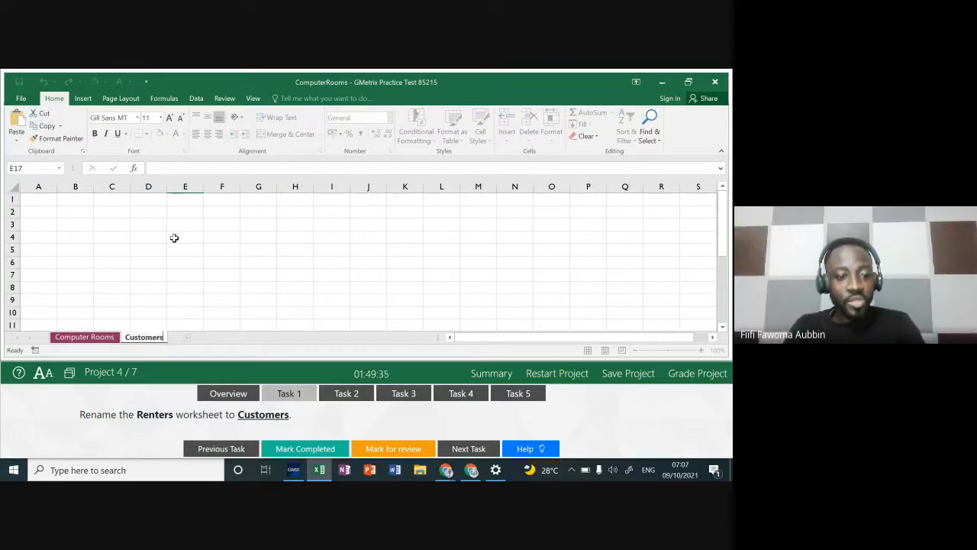
click(150, 273)
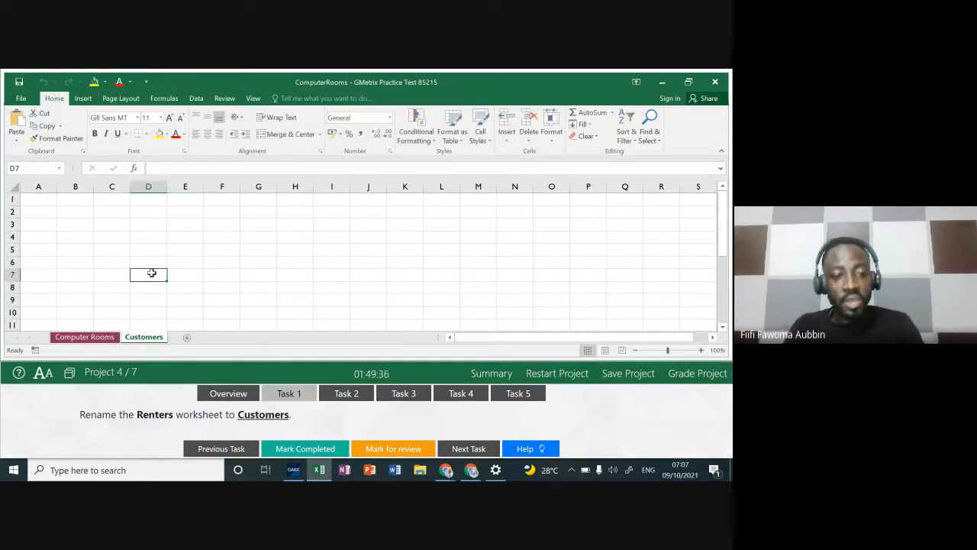
For Task 2, set the workbook's Title property to New Rates and return to the worksheet.
click(337, 394)
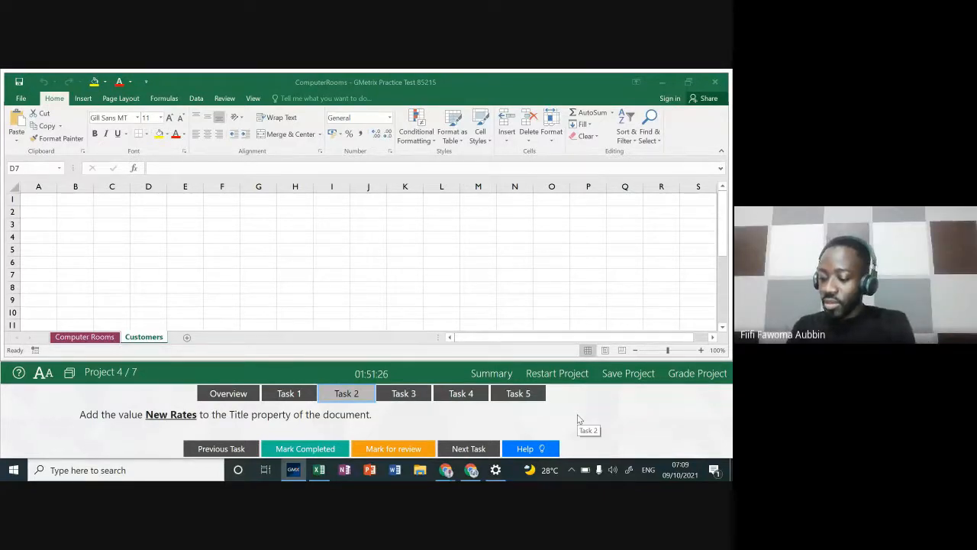
click(27, 103)
click(22, 98)
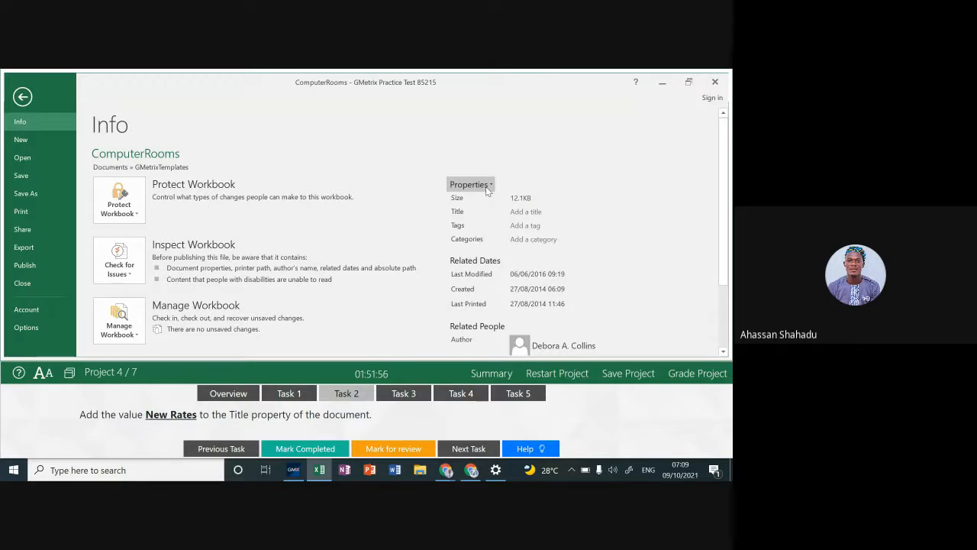
click(522, 212)
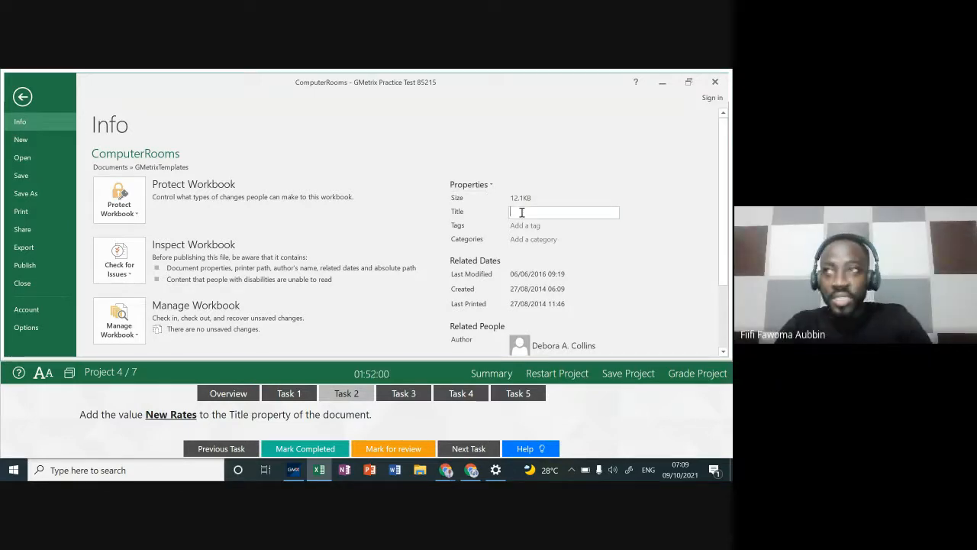
text(New)
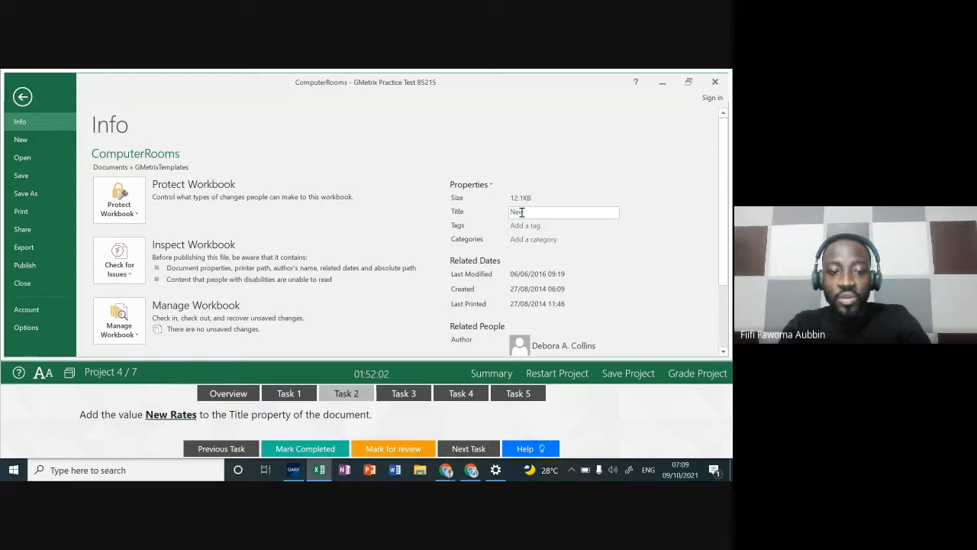
text( Rates)
key(ctrl+a)
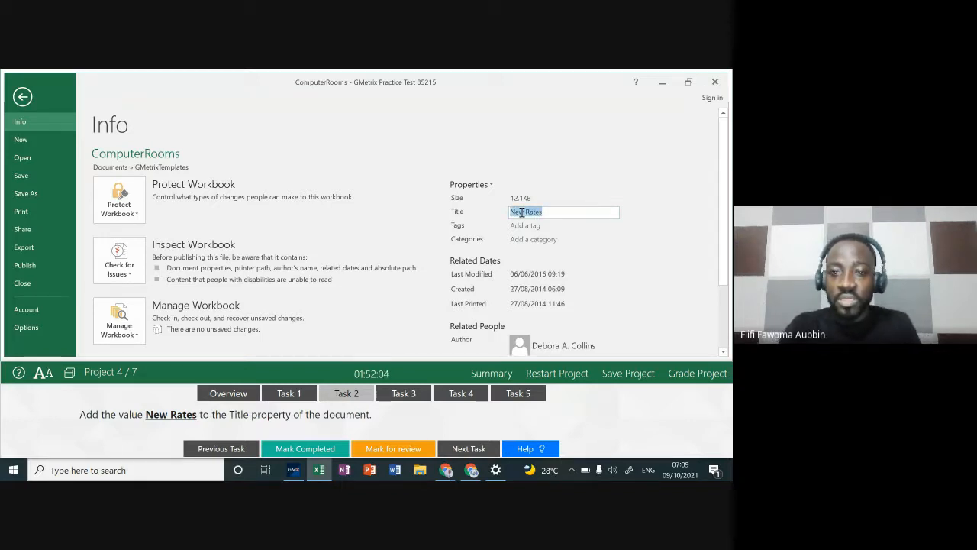
click(22, 97)
For Task 3, set cells A1:F10 of the Computer Rooms worksheet as the print area.
click(404, 393)
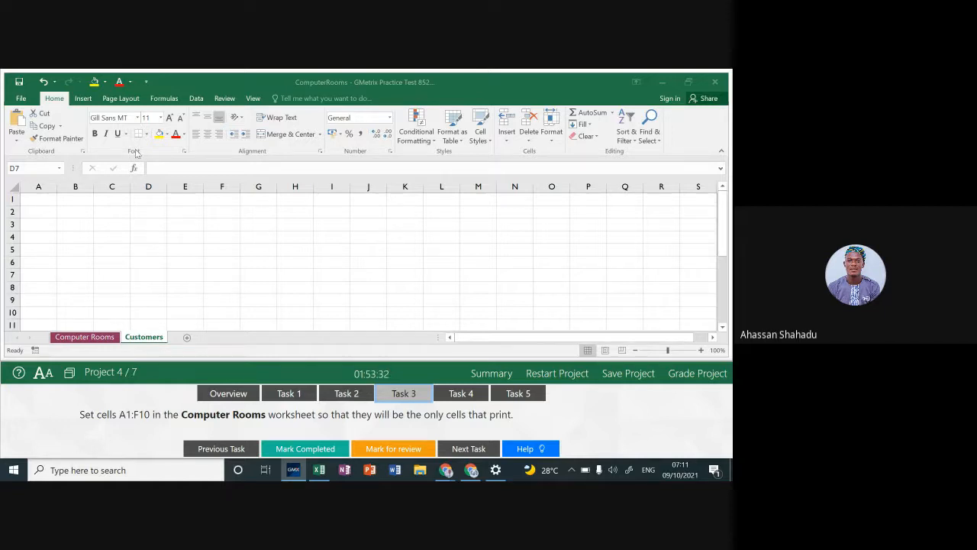
click(98, 338)
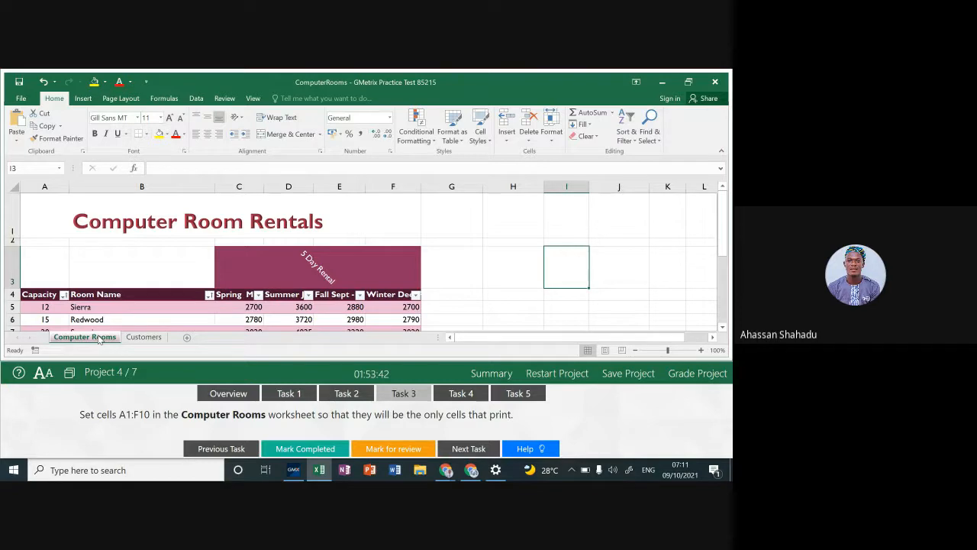
click(34, 164)
key(Caps_Lock)
text(A1)
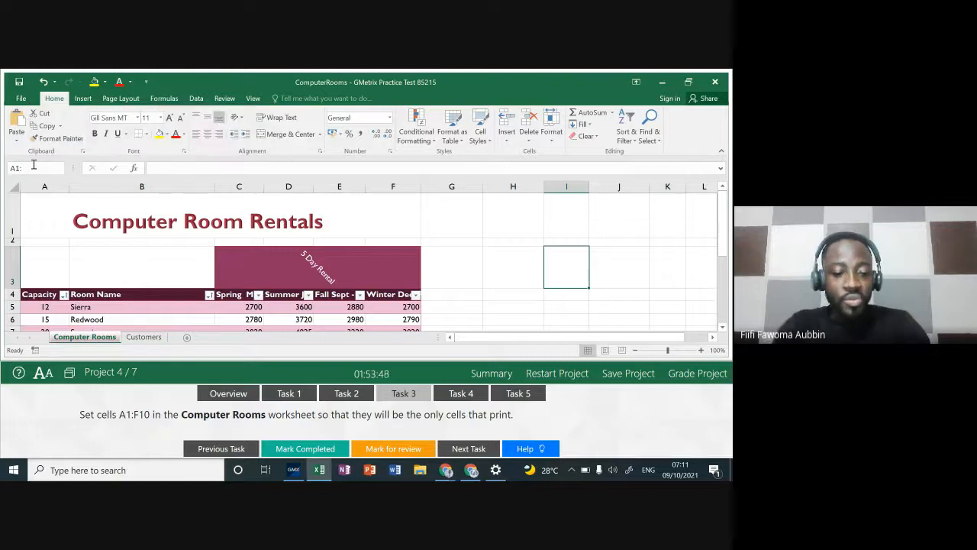
text(:F10)
key(Return)
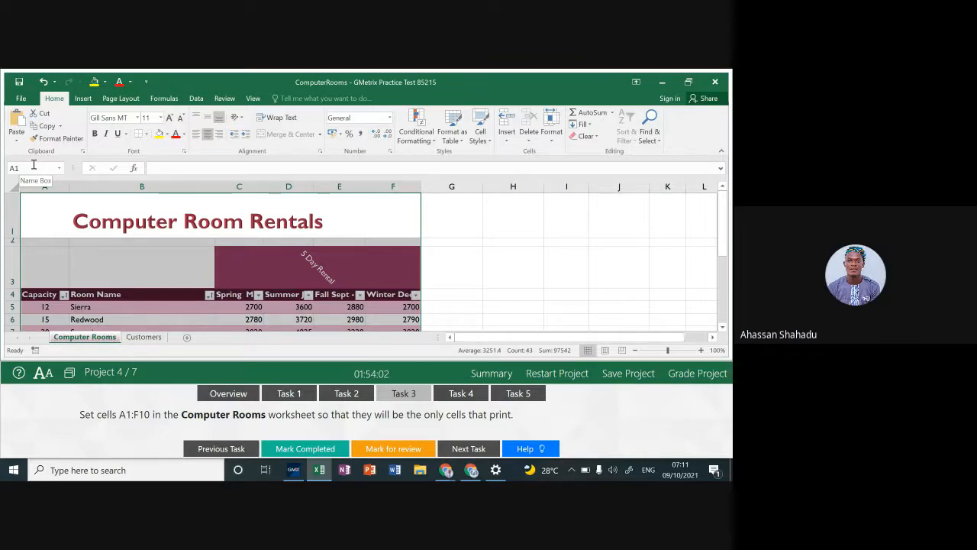
click(123, 99)
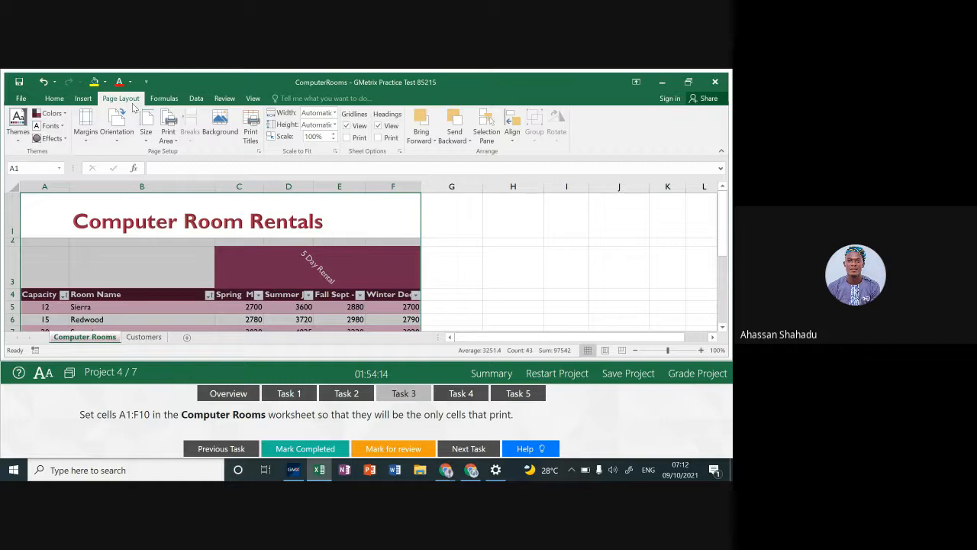
click(175, 134)
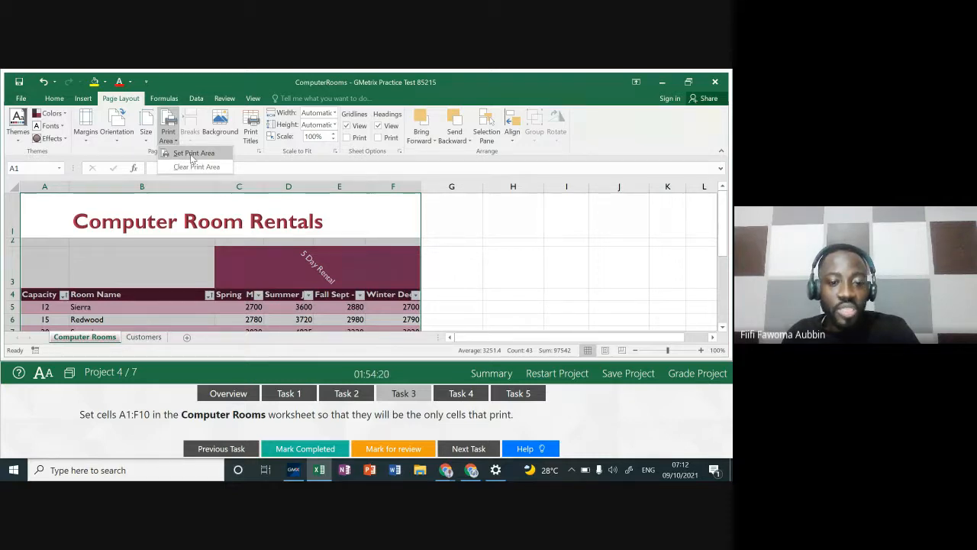
click(192, 156)
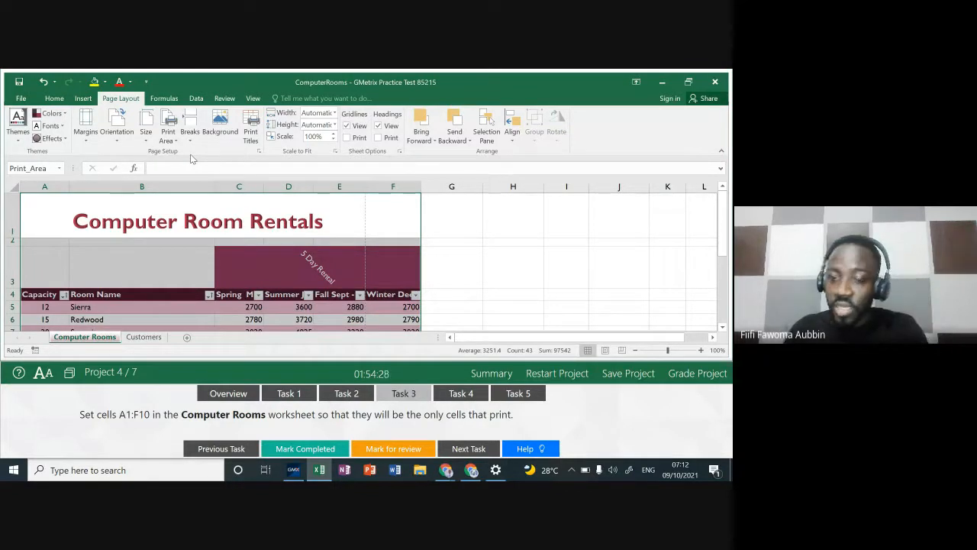
Check the selected rows and the enlarged print preview of the Computer Rooms print area, then return to the worksheet.
drag(724, 202, 729, 228)
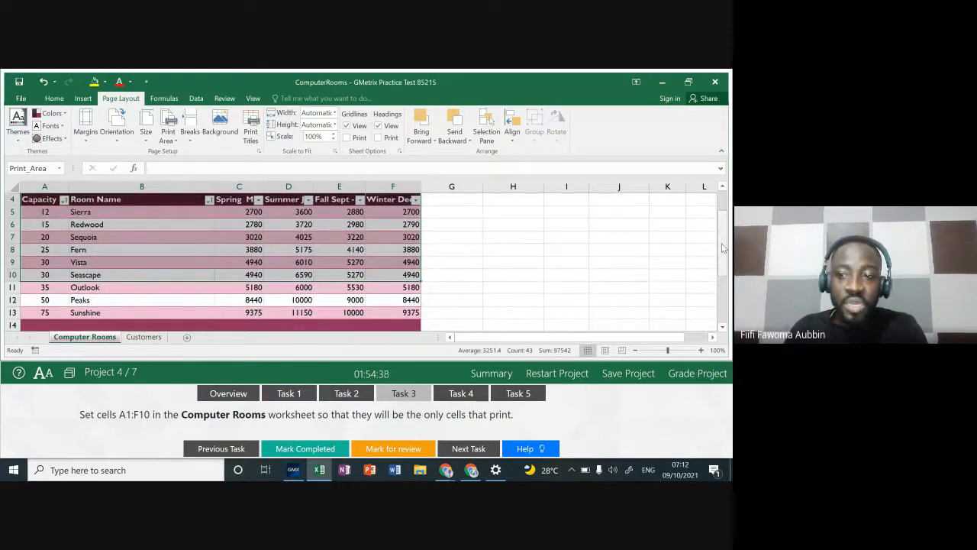
drag(724, 247, 720, 258)
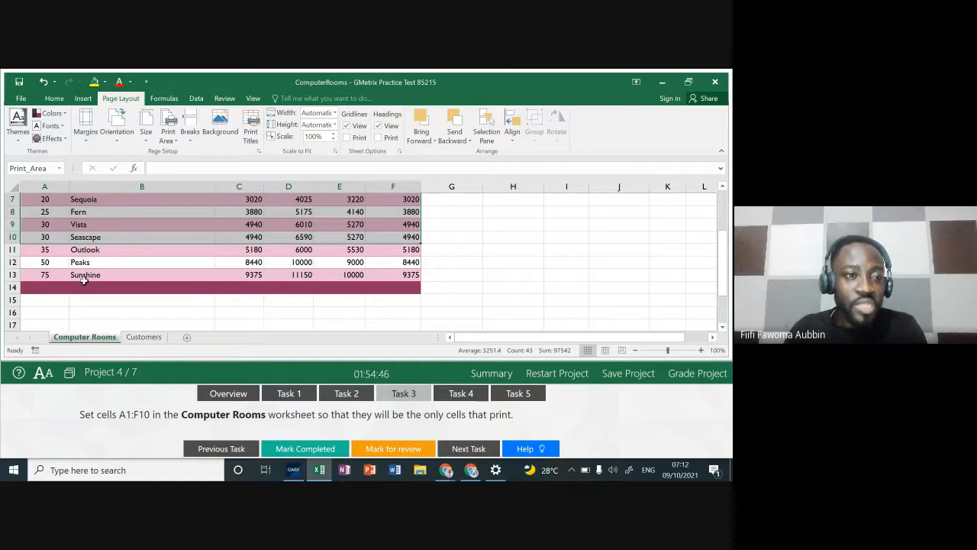
click(22, 100)
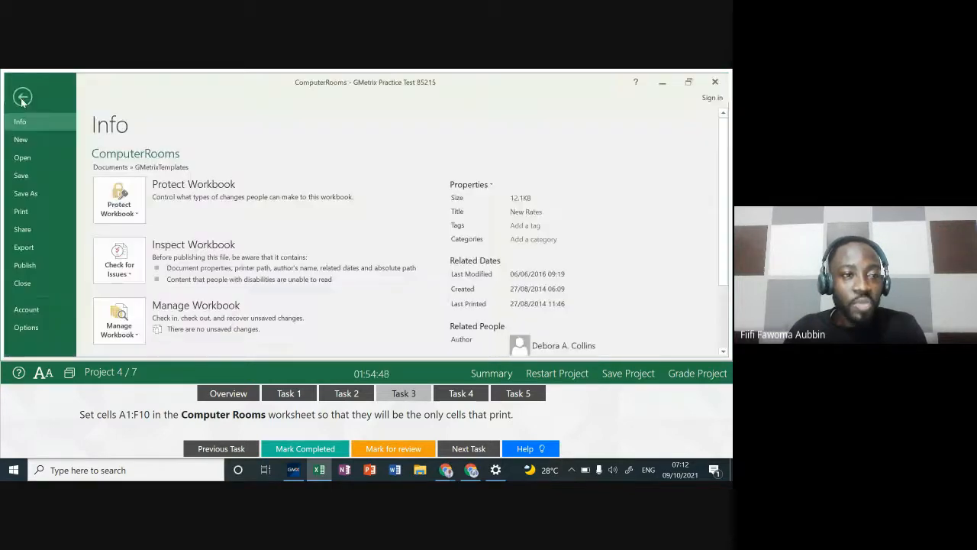
click(31, 214)
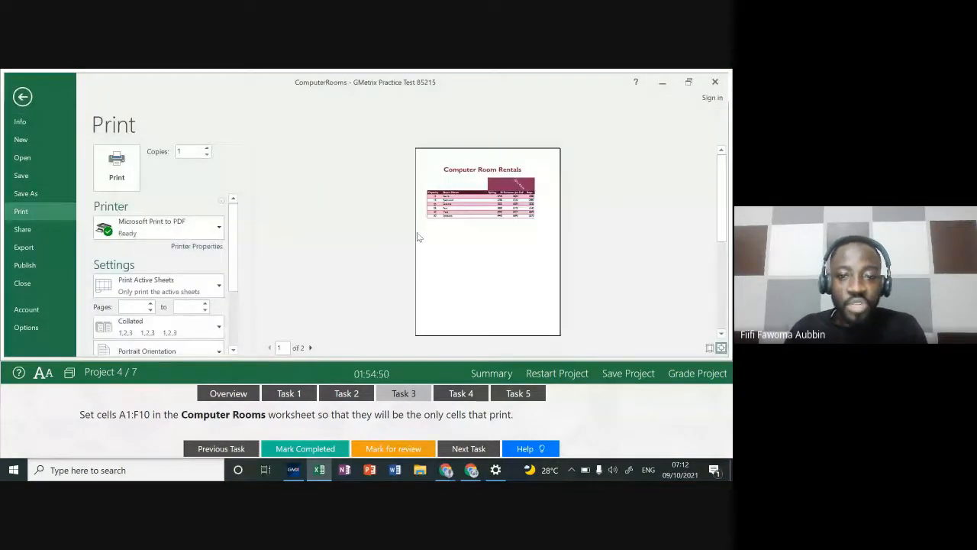
click(471, 233)
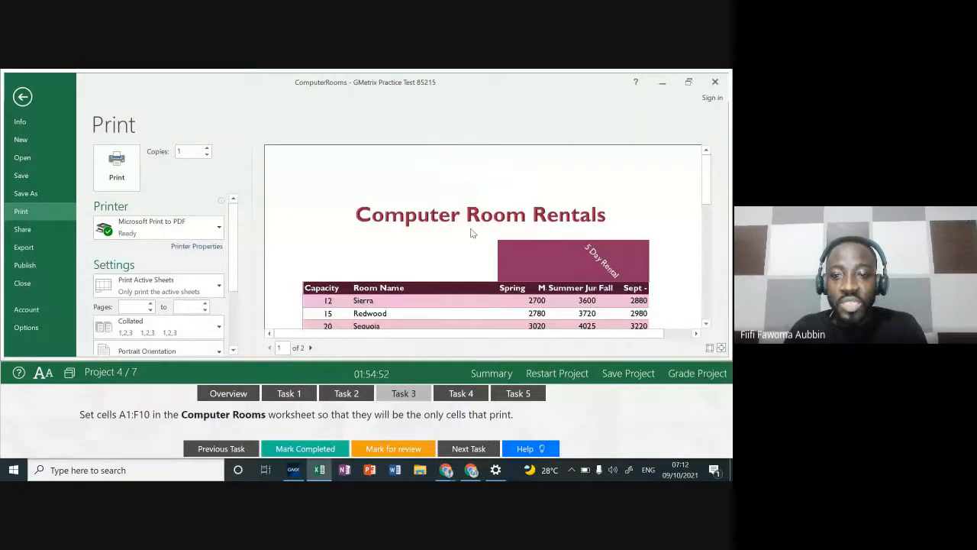
mouse_move(706, 179)
mouse_down()
mouse_move(709, 218)
mouse_move(704, 180)
mouse_up()
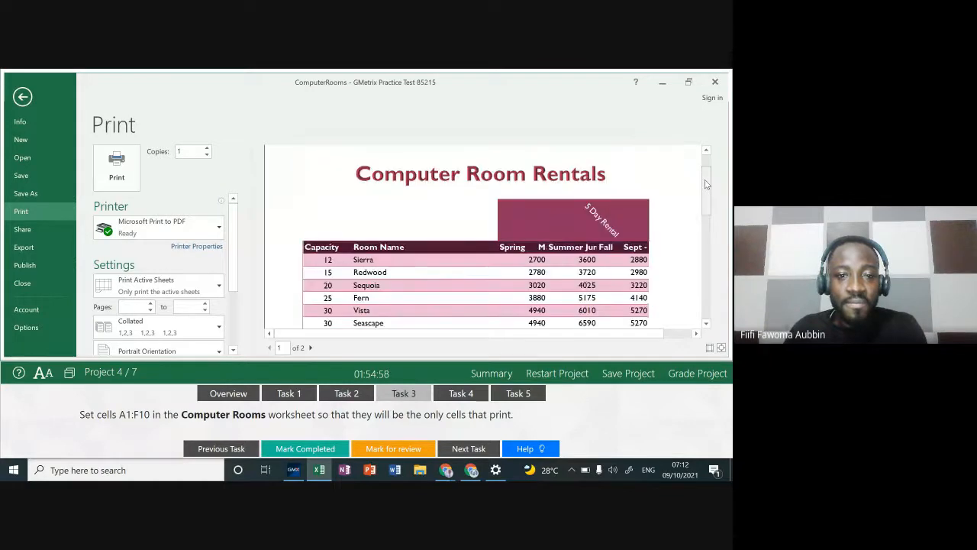
click(22, 98)
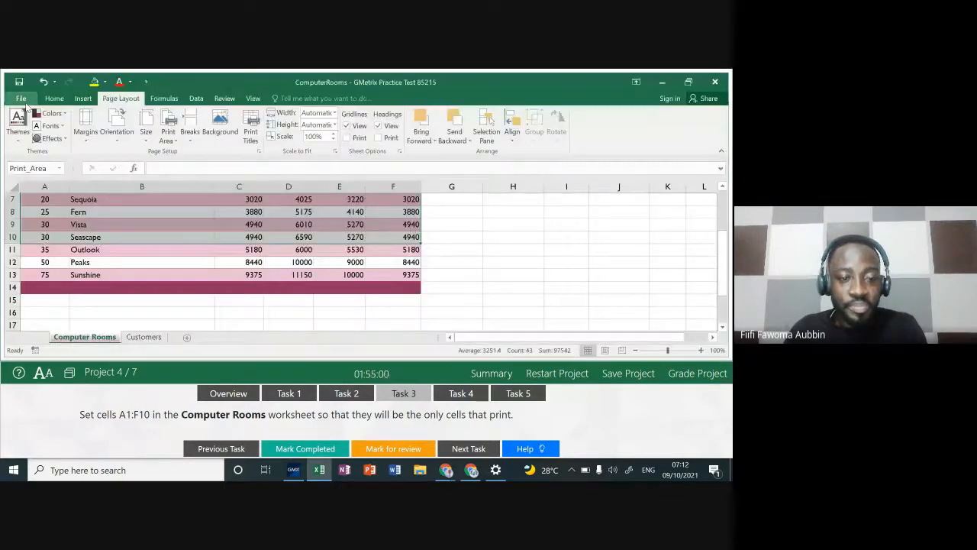
For Task 4, start saving a copy in the GMetrixTemplates folder with Web Page as the file type.
click(451, 395)
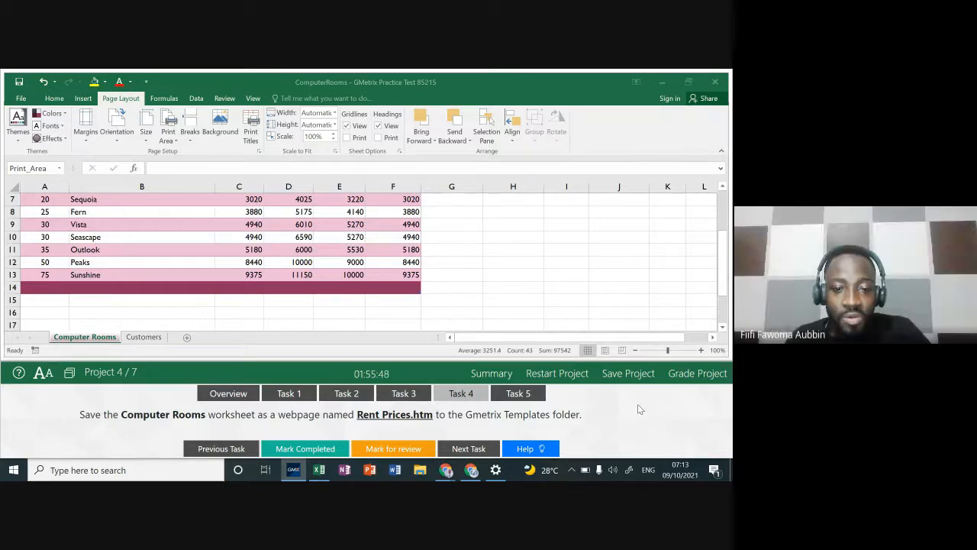
click(19, 100)
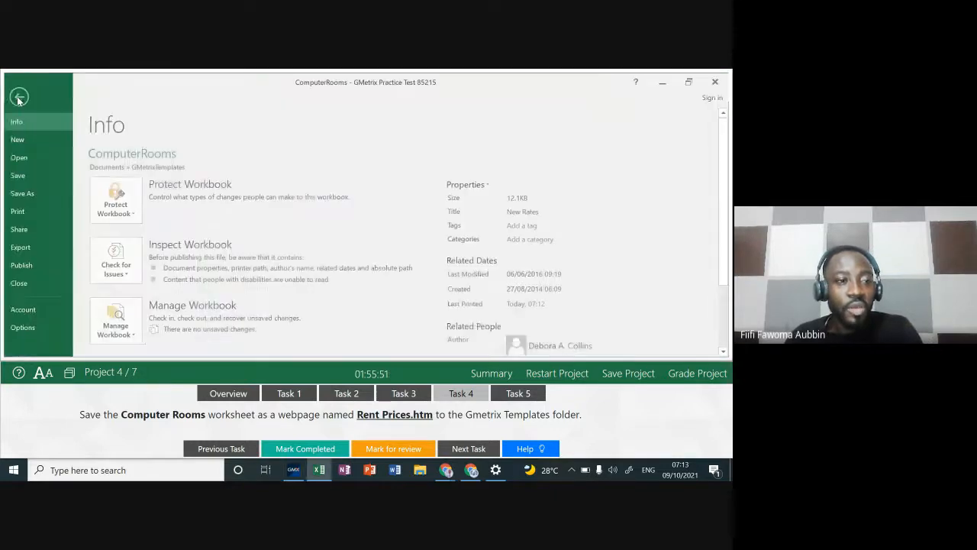
click(46, 199)
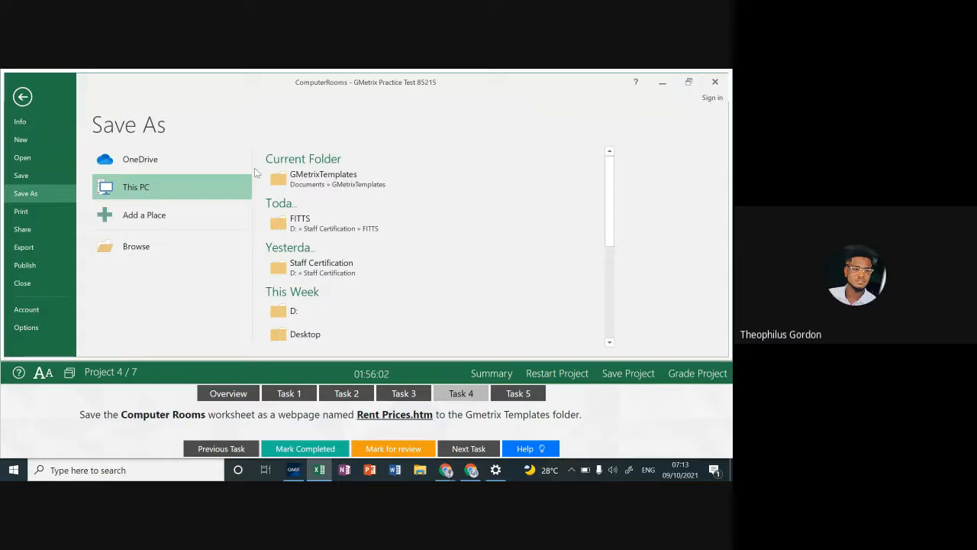
click(204, 245)
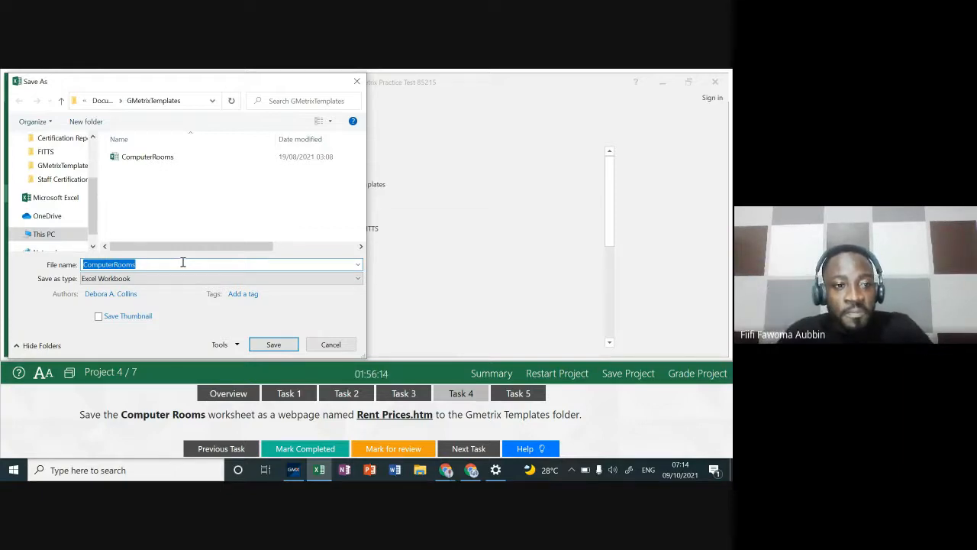
click(50, 168)
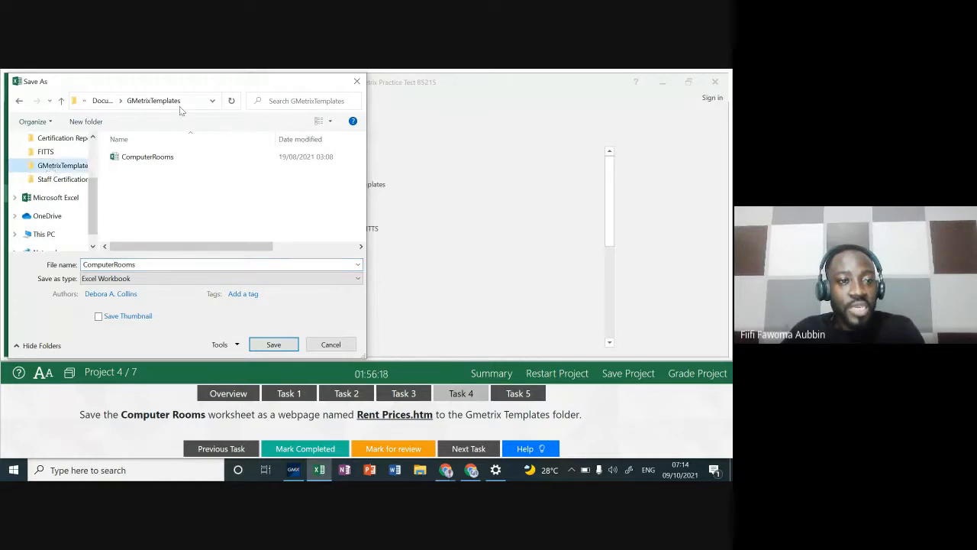
double_click(148, 265)
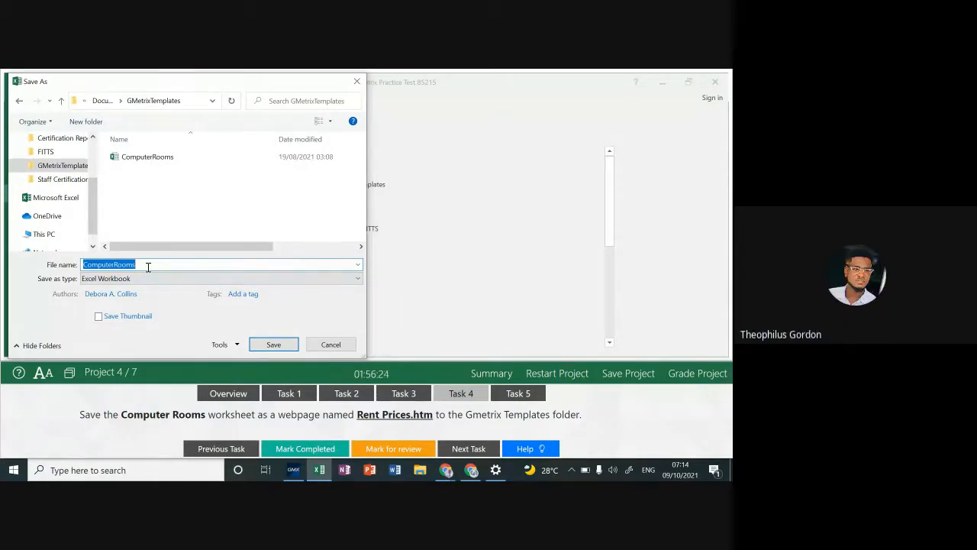
click(153, 279)
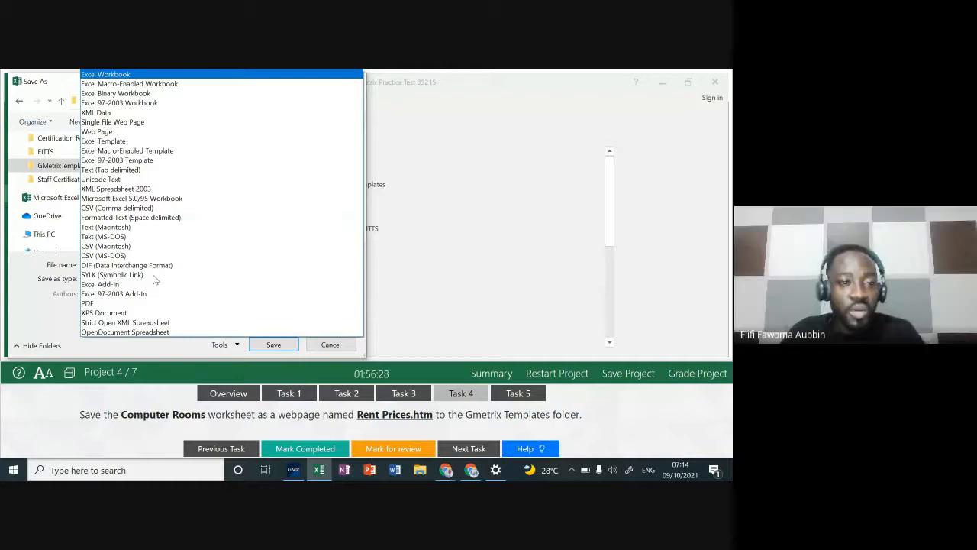
click(145, 135)
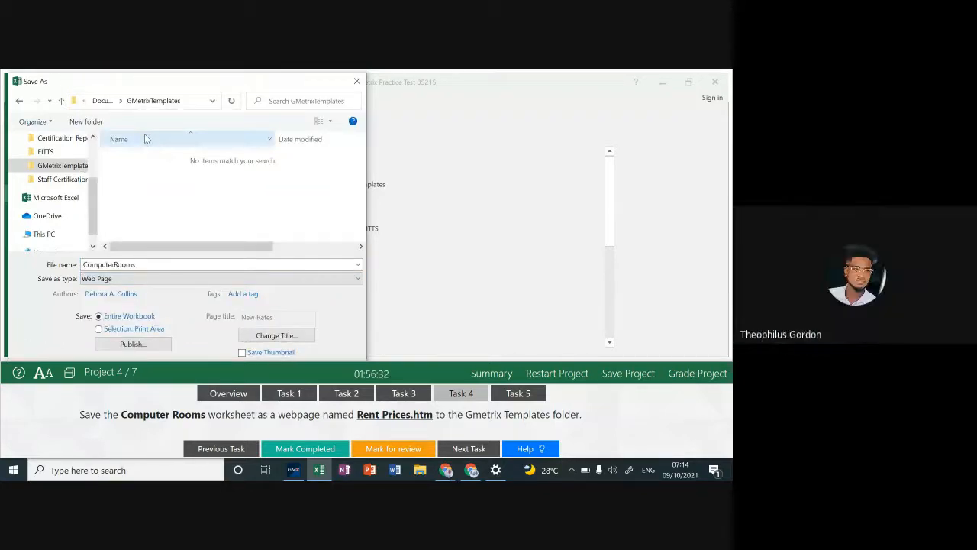
Name the web page file Rent Prices.htm and save it in the GMetrixTemplates folder.
double_click(146, 264)
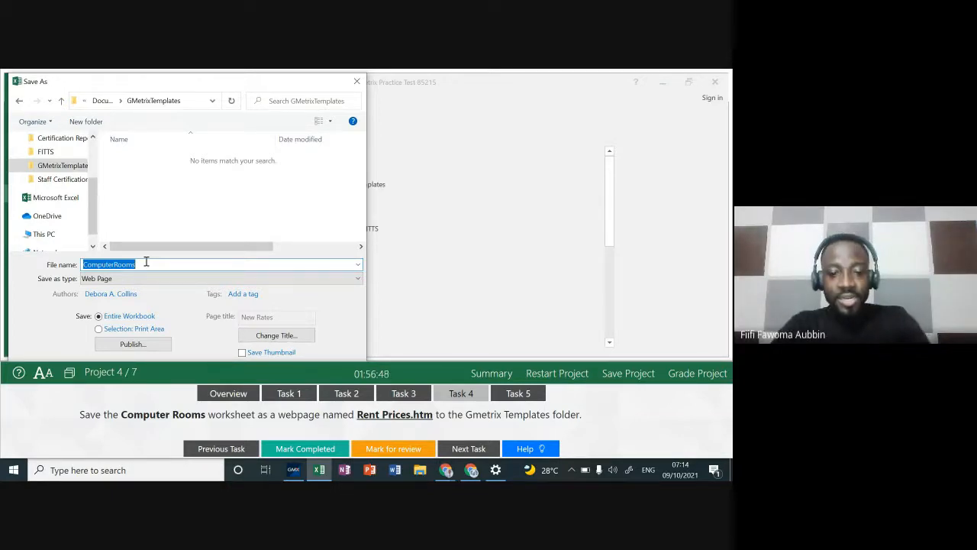
text(rE)
key(BackSpace)
key(BackSpace)
key(Caps_Lock)
text(Re)
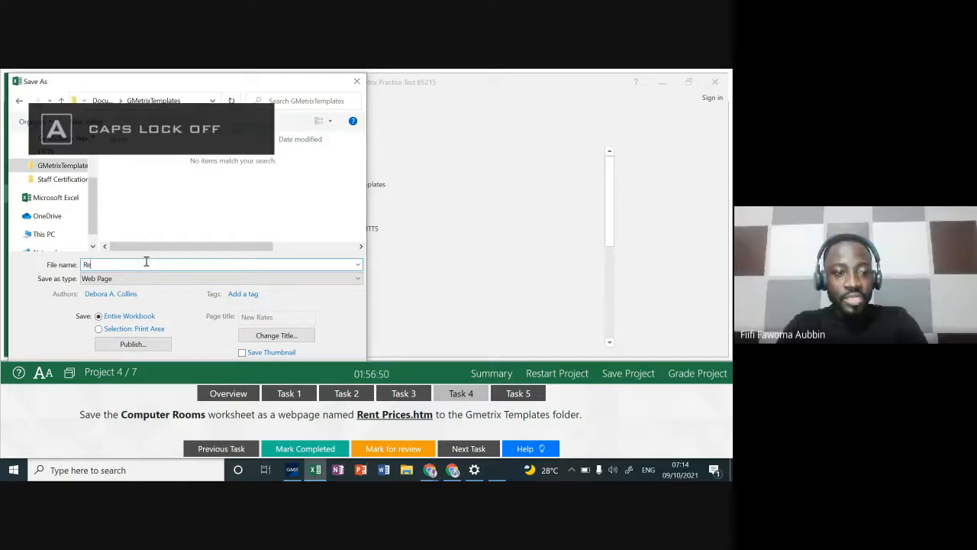
text(nt Price)
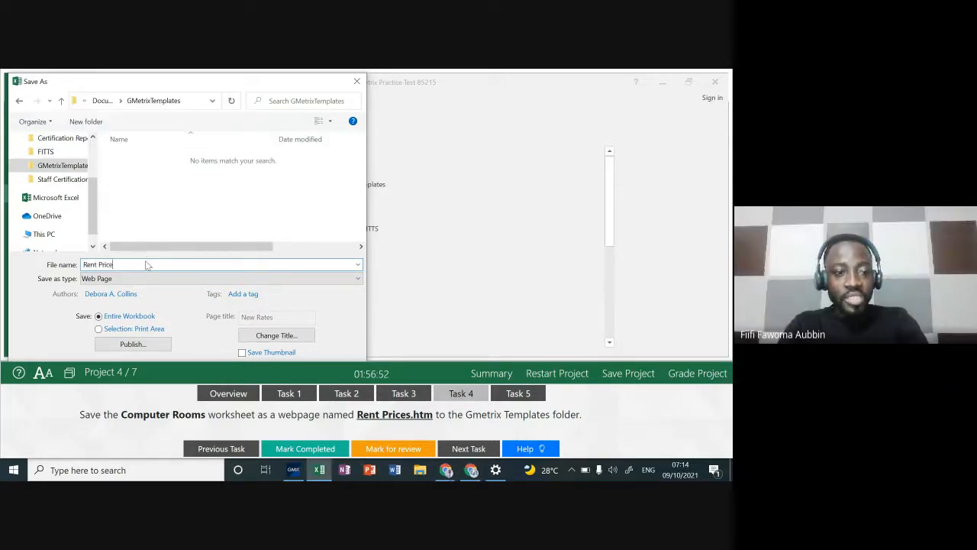
text(s.htm)
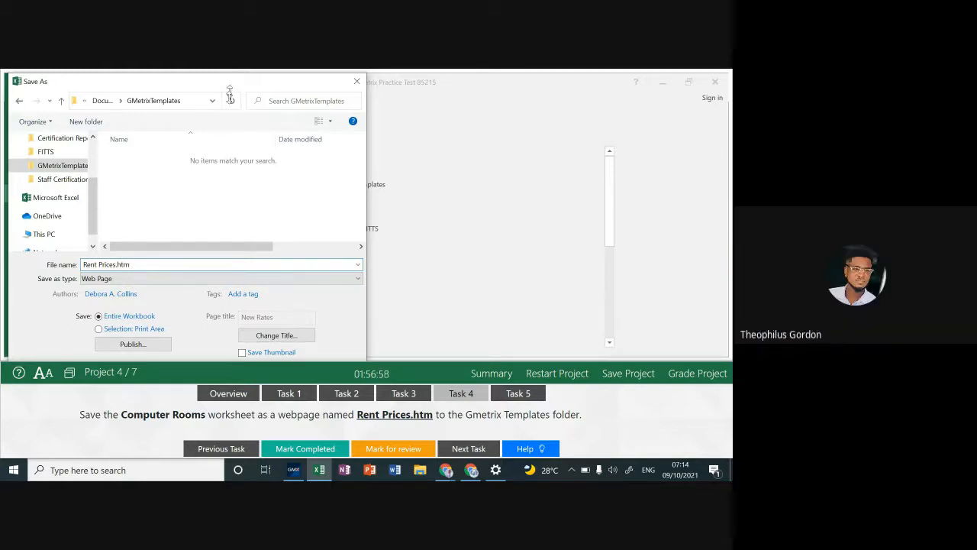
mouse_move(230, 93)
mouse_down()
mouse_move(223, 143)
mouse_move(229, 105)
mouse_up()
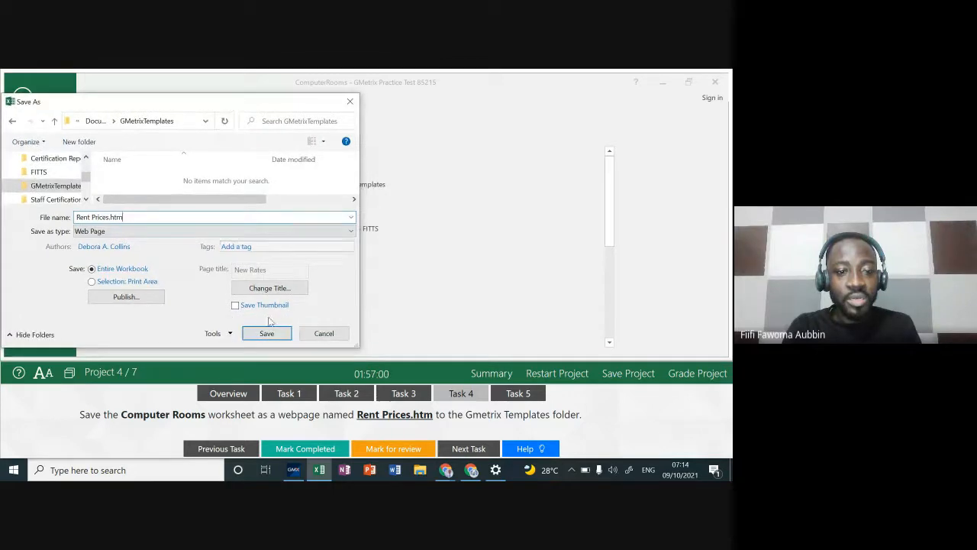
click(266, 333)
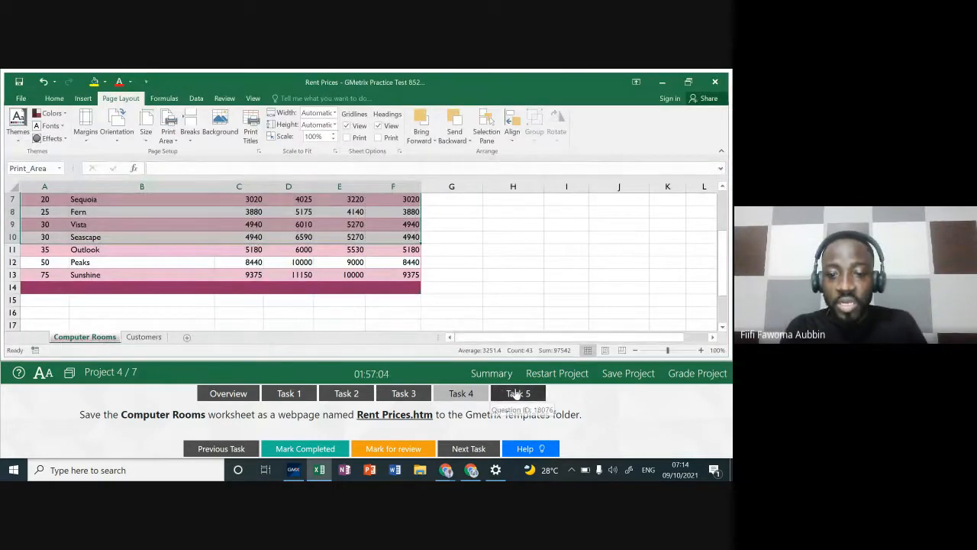
For Task 5, apply Wrap Text to heading row 4 of the Computer Rooms worksheet.
click(516, 393)
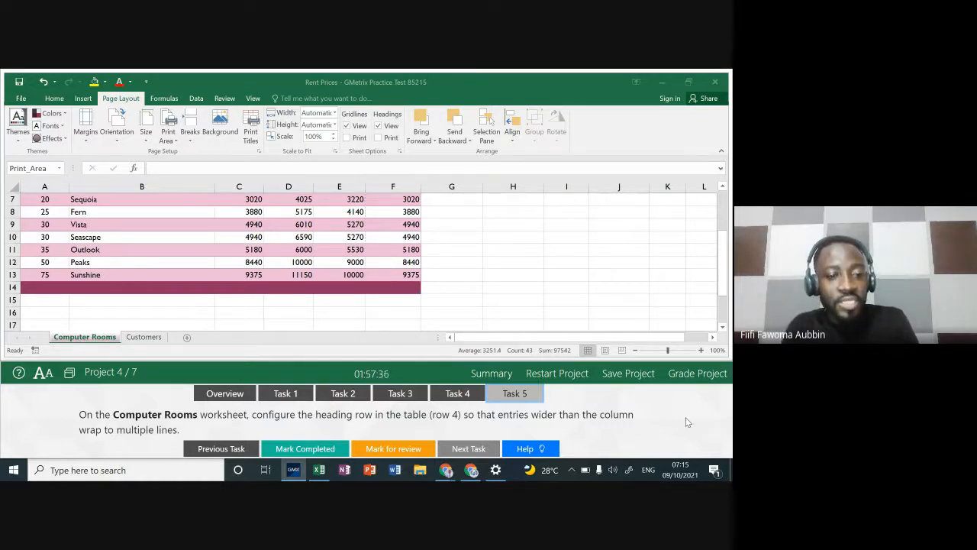
click(721, 269)
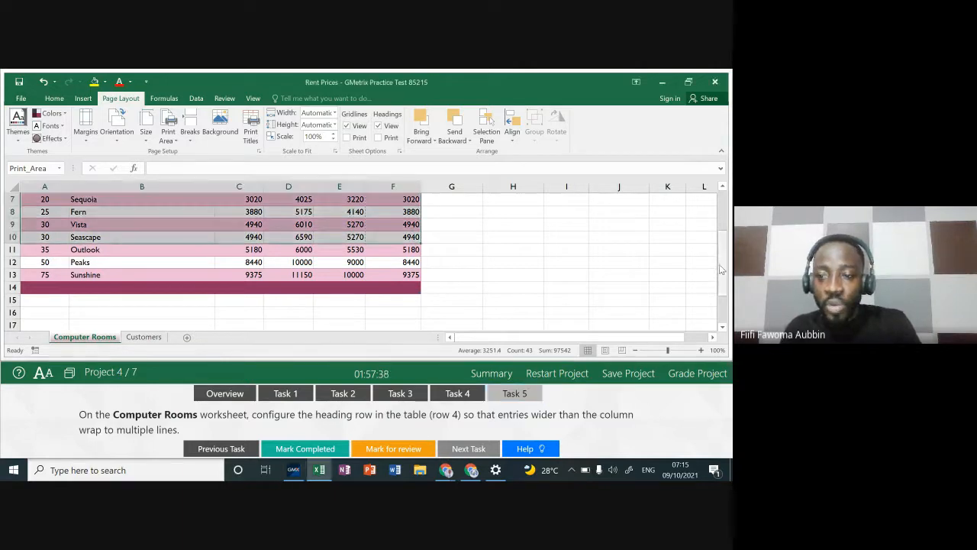
drag(724, 237, 726, 198)
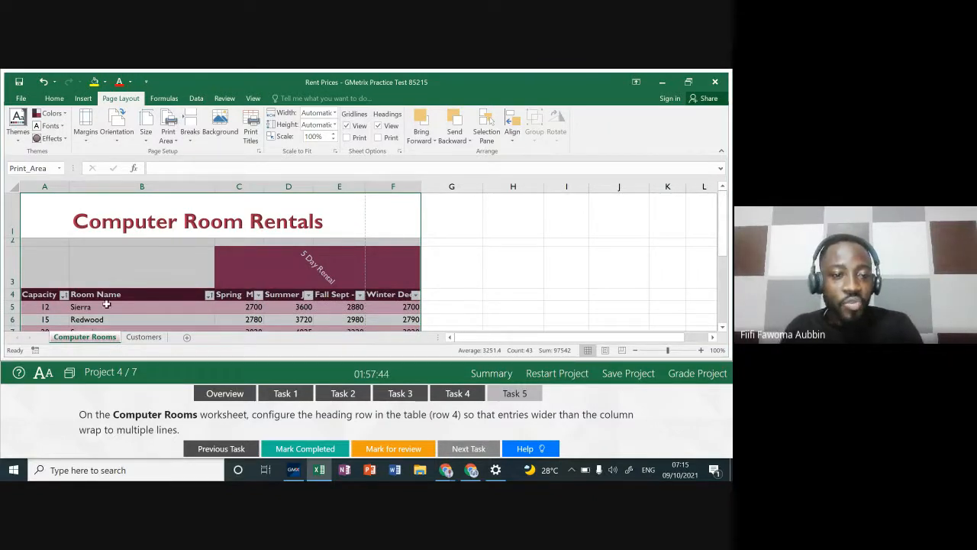
click(12, 294)
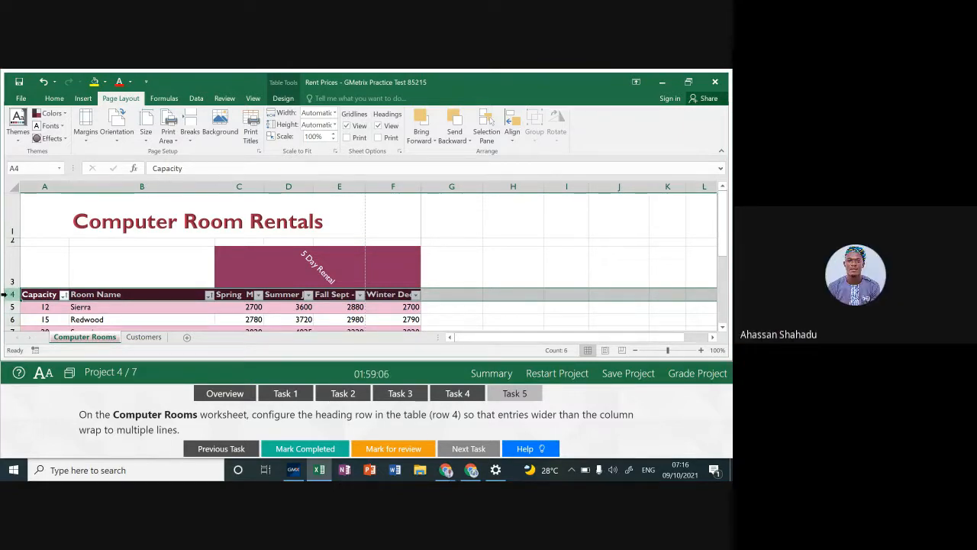
click(55, 100)
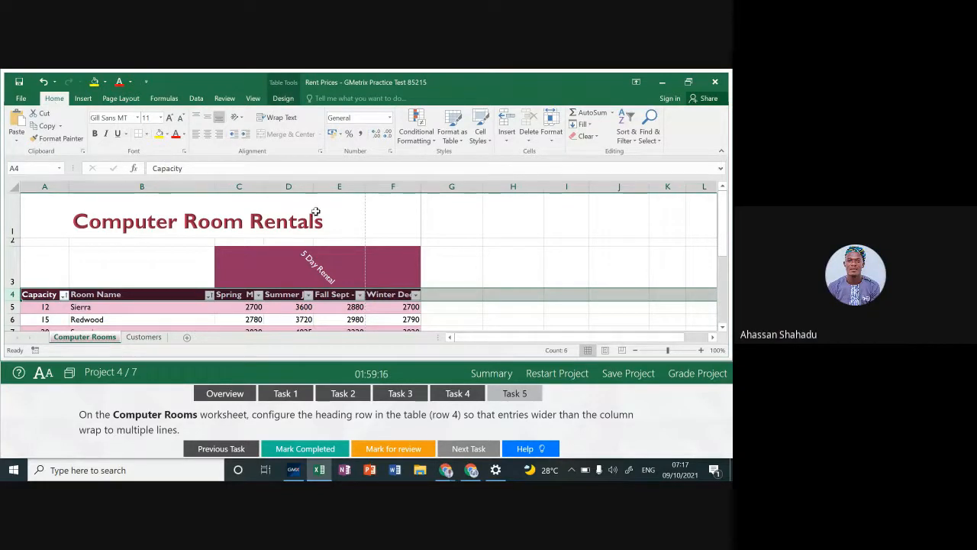
click(282, 120)
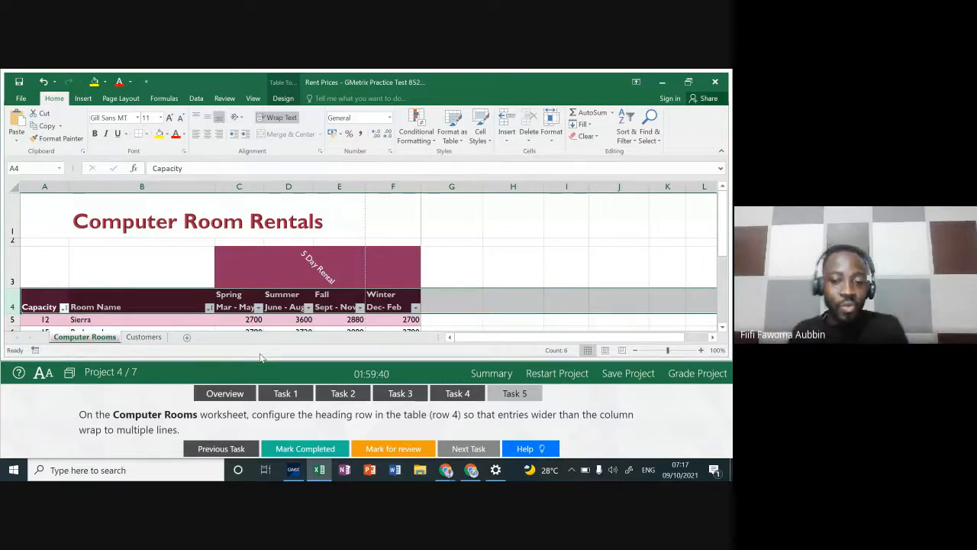
Grade Project 4 and continue to Project 5.
click(710, 386)
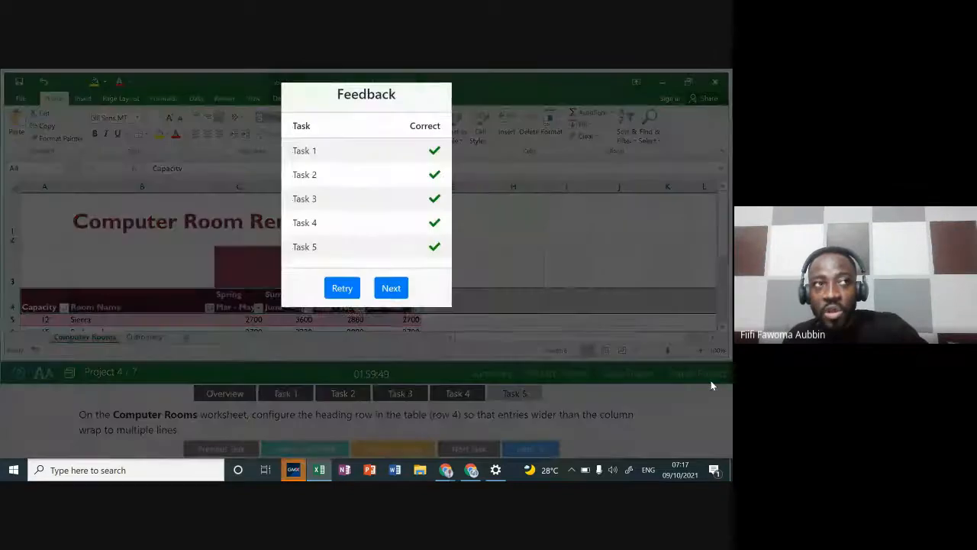
click(390, 293)
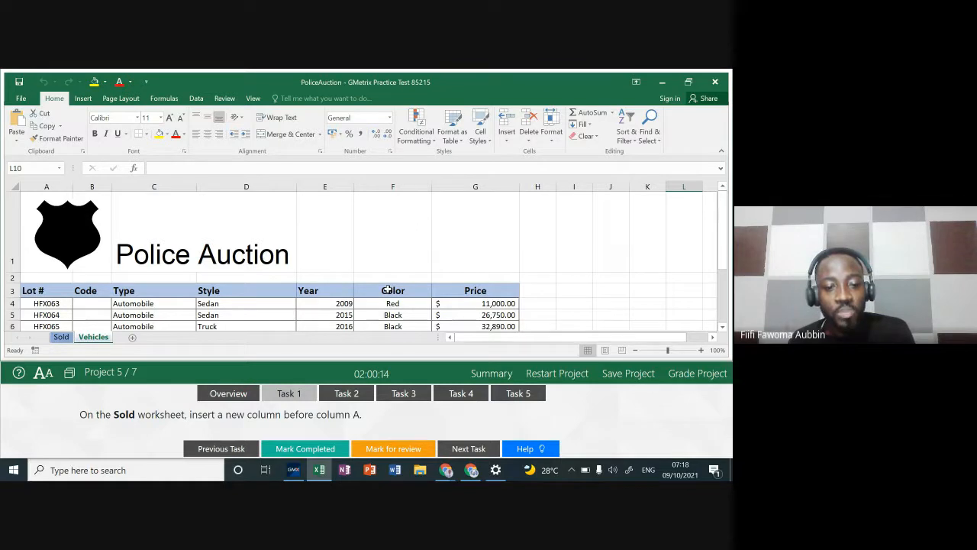
Read the overview of the Police Auction project.
click(229, 393)
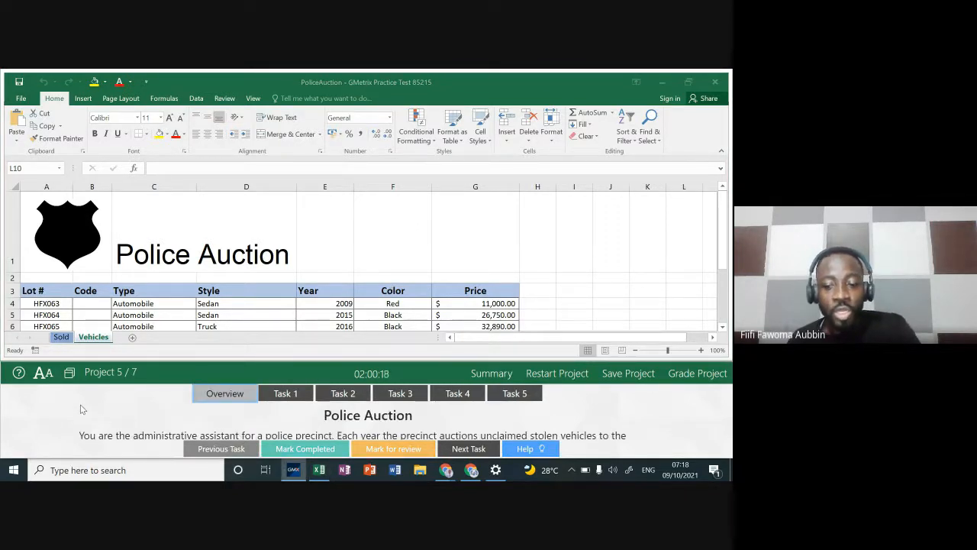
scroll(82, 410, down, 1)
scroll(82, 409, up, 1)
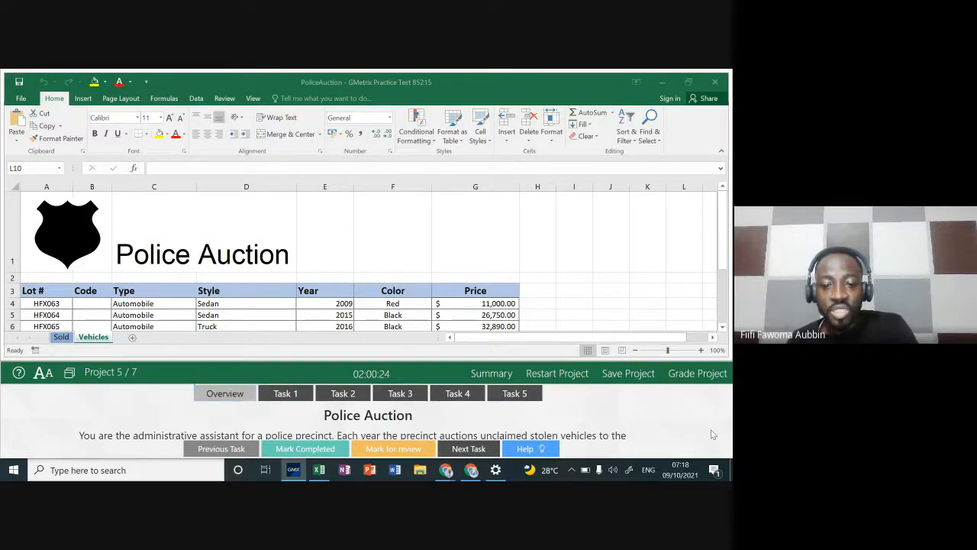
scroll(711, 435, down, 1)
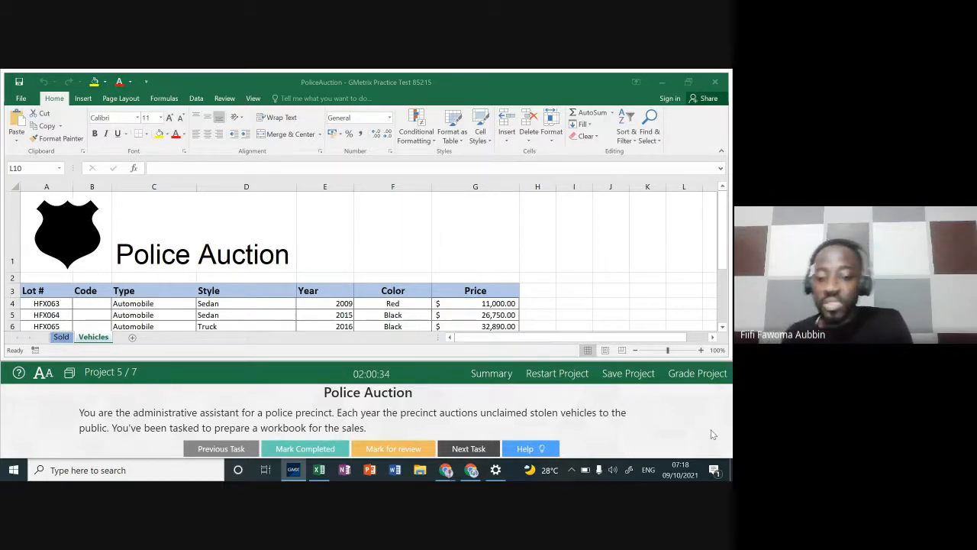
scroll(713, 434, up, 1)
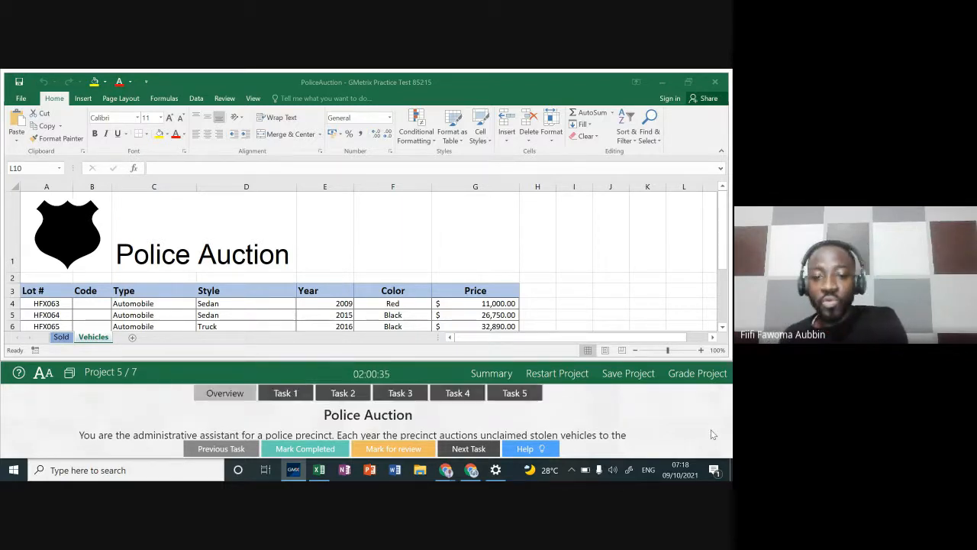
For Task 1, insert a new column before column A on the Sold worksheet.
click(304, 396)
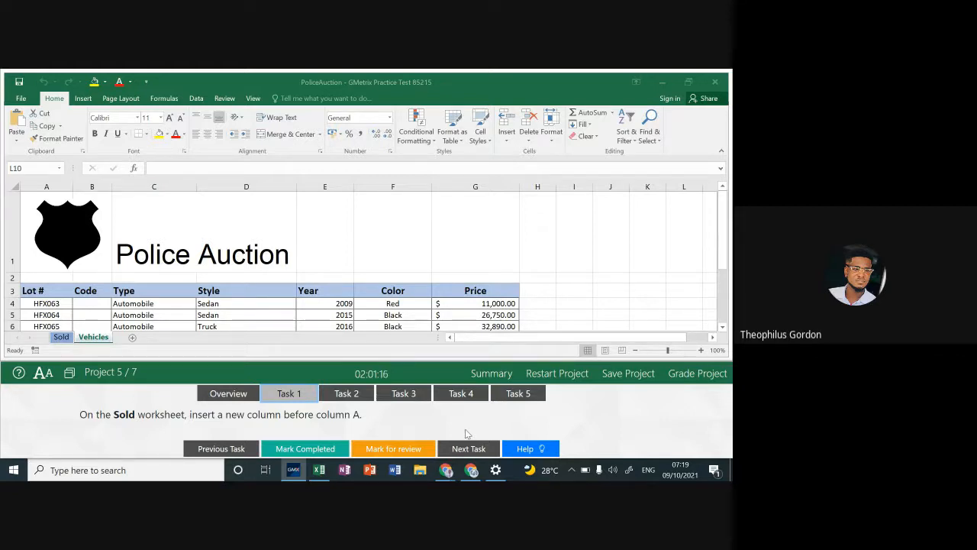
click(61, 337)
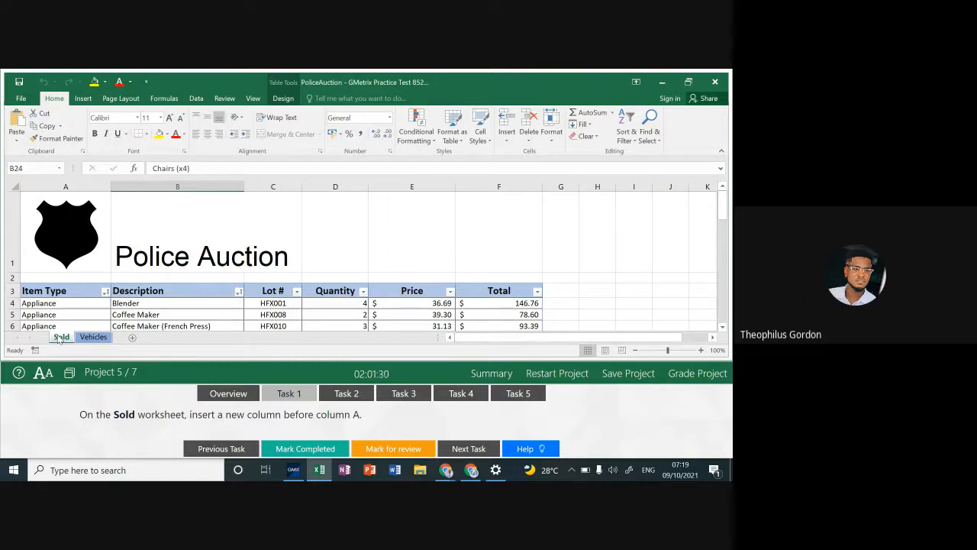
click(60, 186)
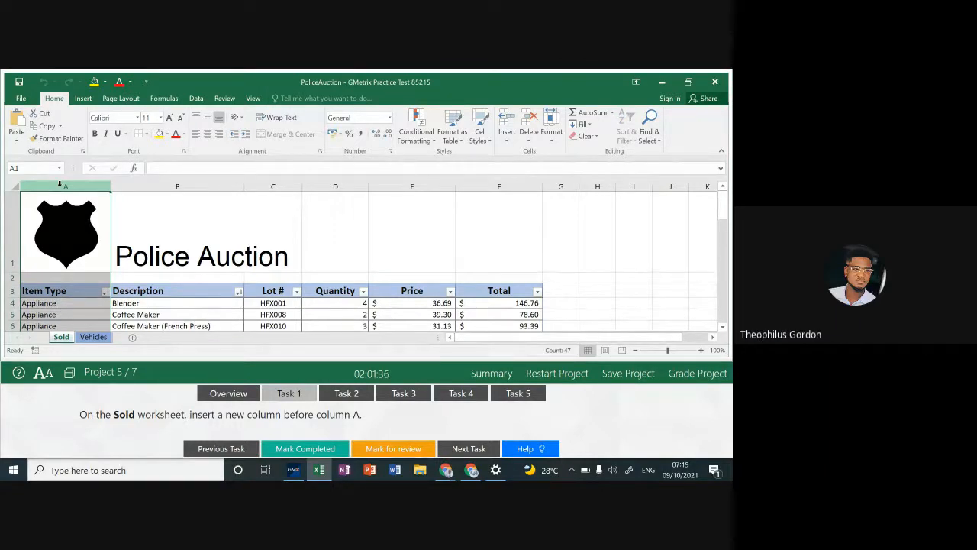
right_click(59, 184)
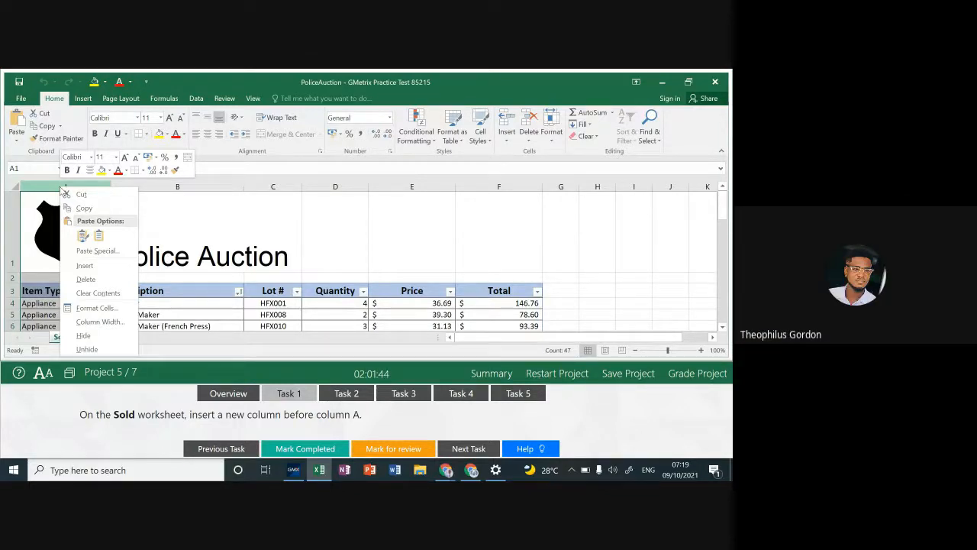
click(95, 265)
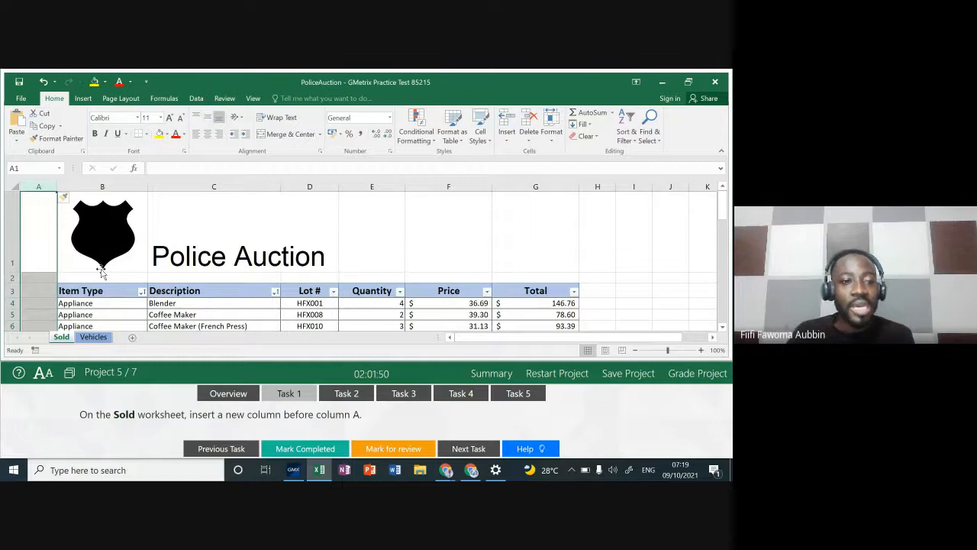
click(508, 142)
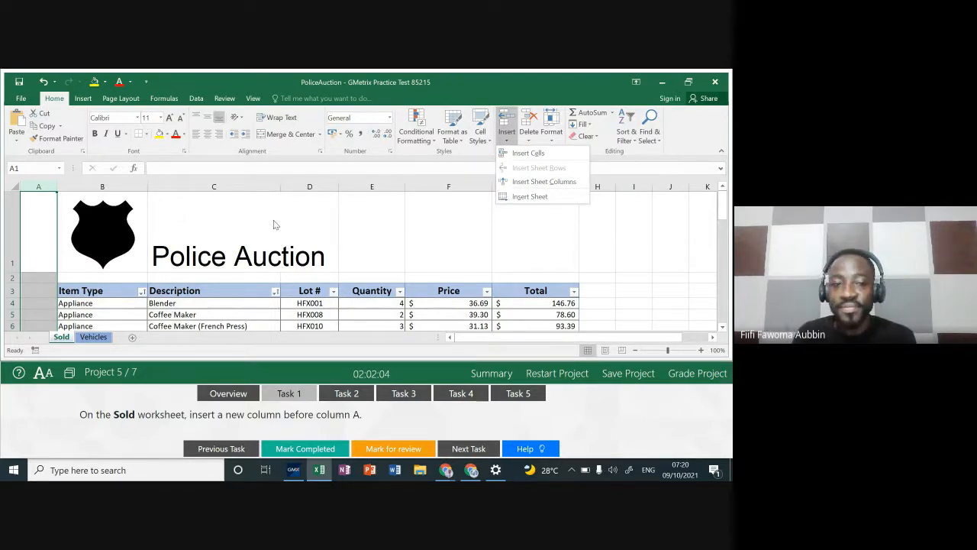
click(328, 412)
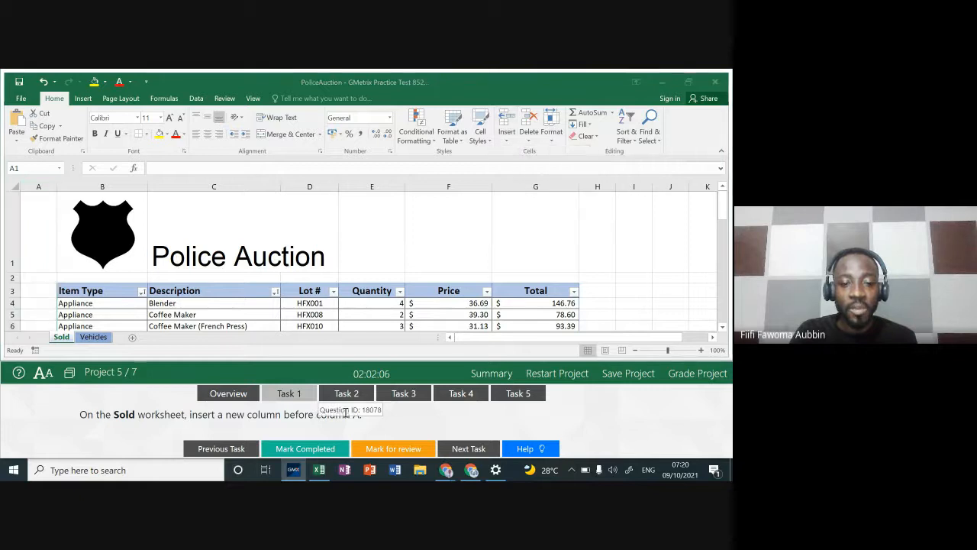
For Task 2, hide rows 14 through 17 on the Sold worksheet.
click(349, 392)
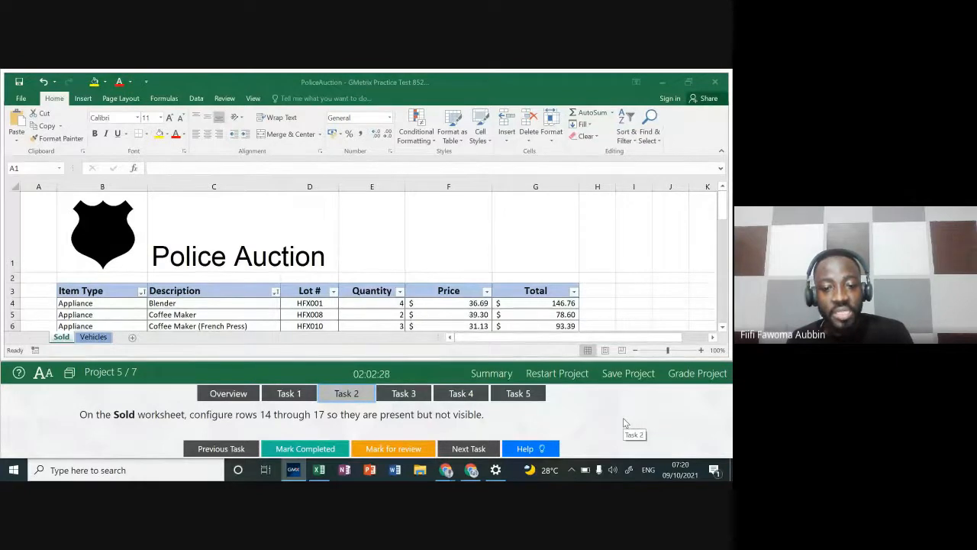
click(126, 319)
click(44, 318)
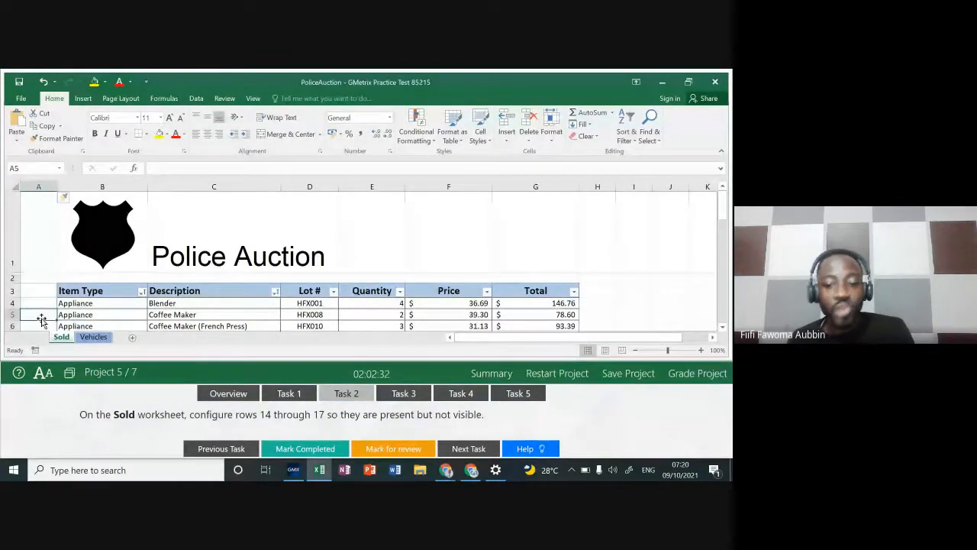
key(Down)
key(Down)
key(Down)
key(Down)
key(Down)
key(Down)
key(Down)
key(Down)
key(Down)
key(Down)
key(Down)
key(Down)
key(Down)
key(Down)
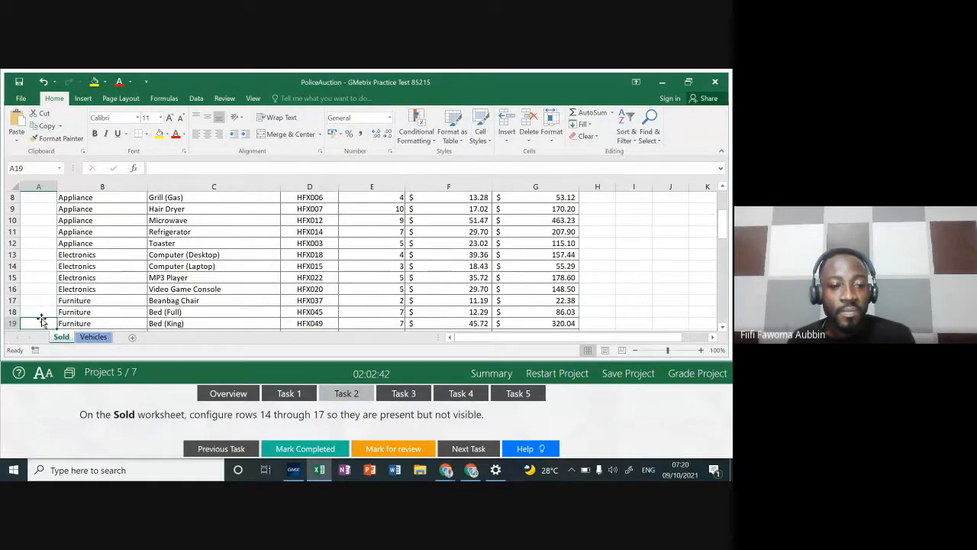
click(8, 266)
drag(8, 266, 4, 300)
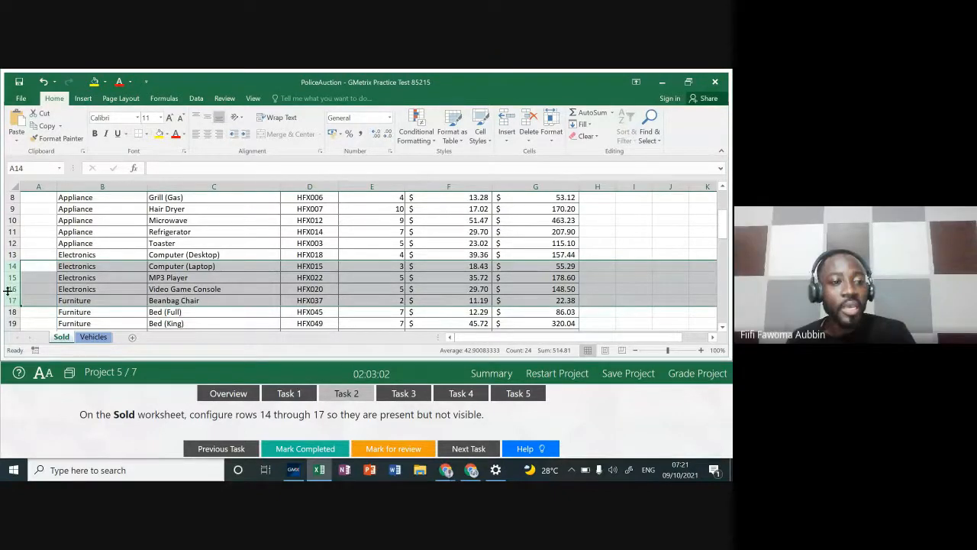
drag(11, 265, 6, 300)
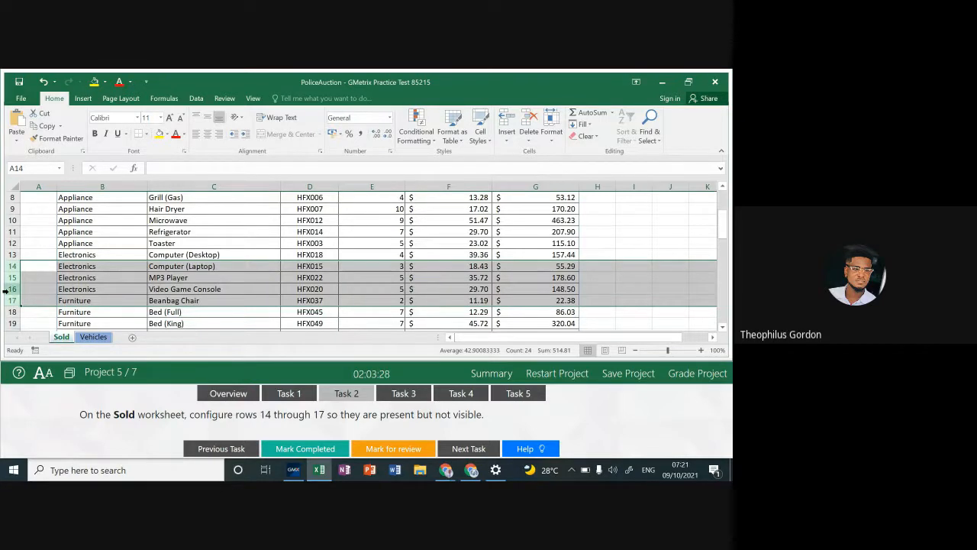
right_click(9, 290)
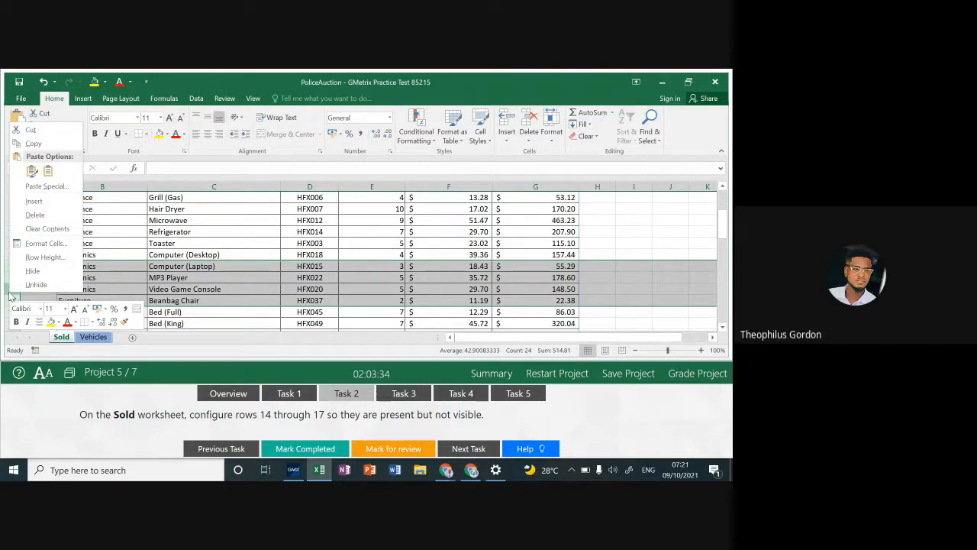
click(33, 271)
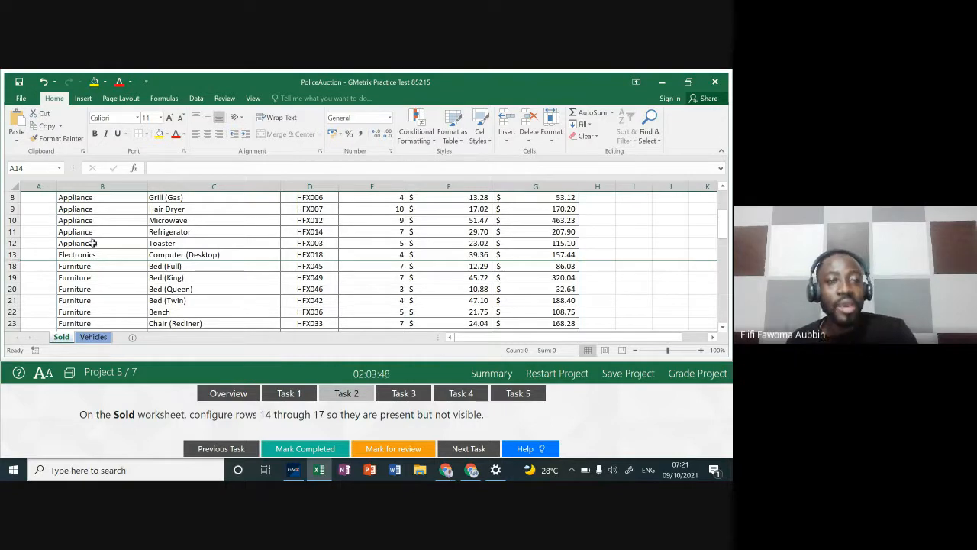
click(553, 140)
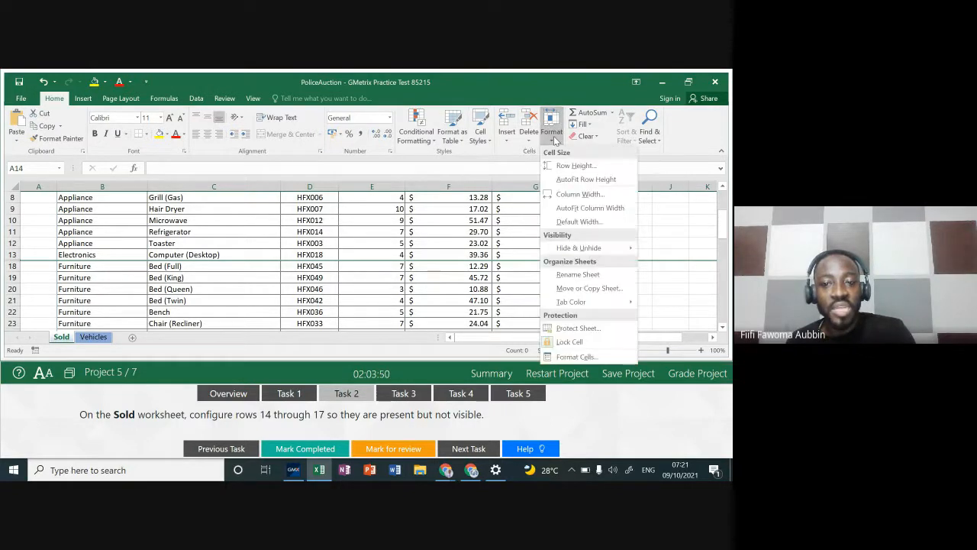
mouse_move(574, 254)
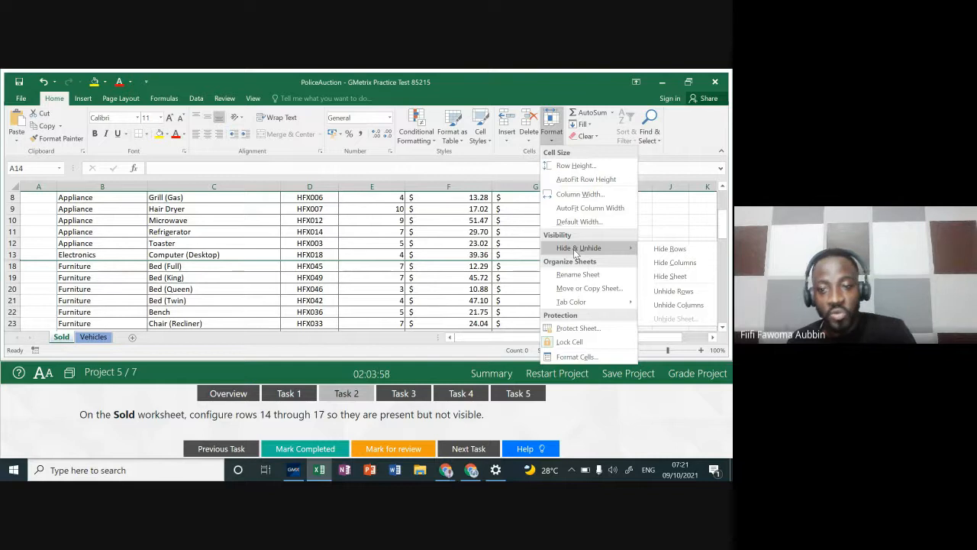
click(394, 86)
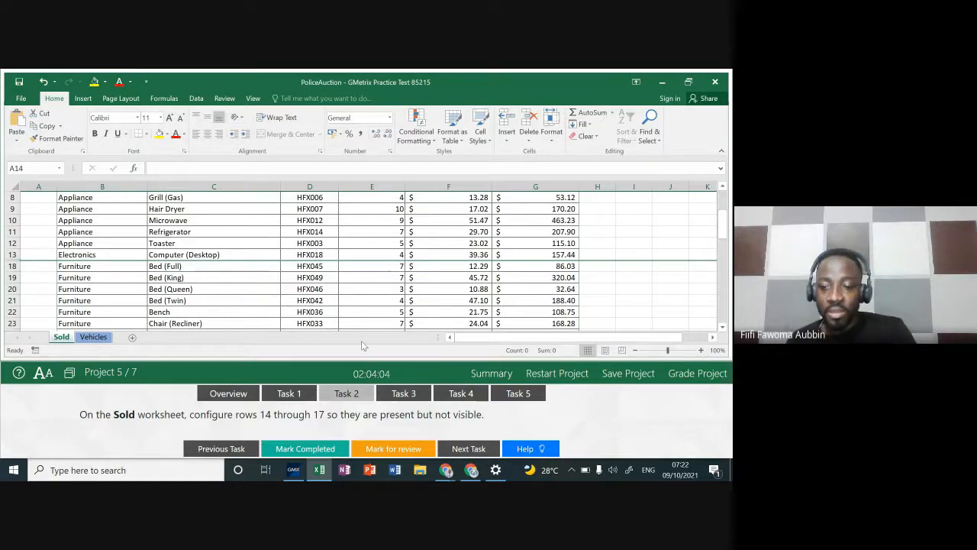
Open the Task 3 instructions and switch to the Vehicles worksheet.
click(402, 394)
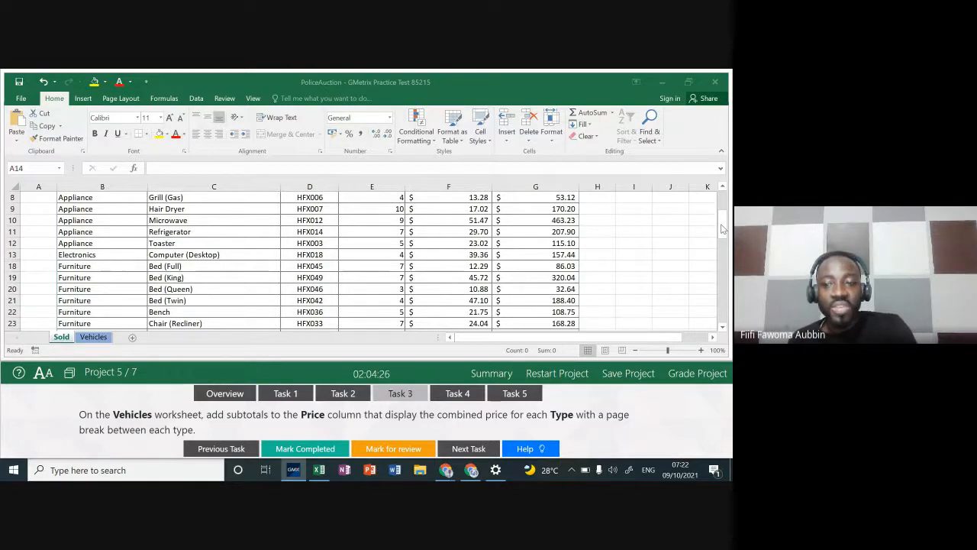
click(98, 342)
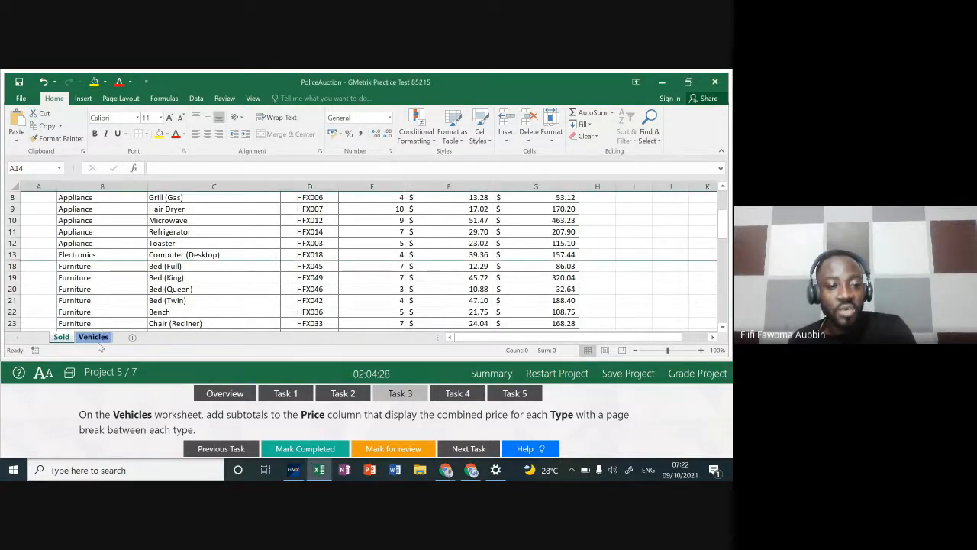
click(94, 337)
Examine the columns and rows of the vehicle list on the Vehicles worksheet.
click(328, 307)
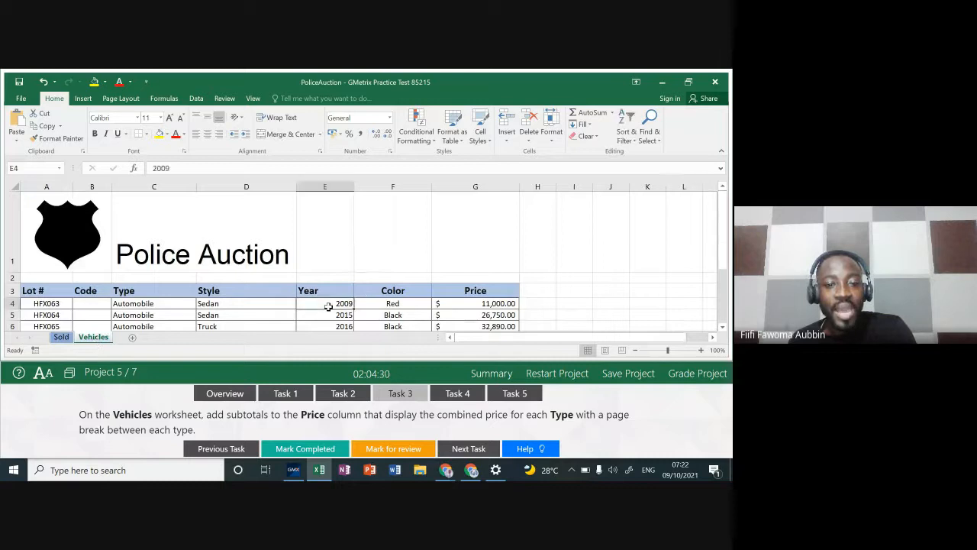
key(Left)
key(Left)
key(Right)
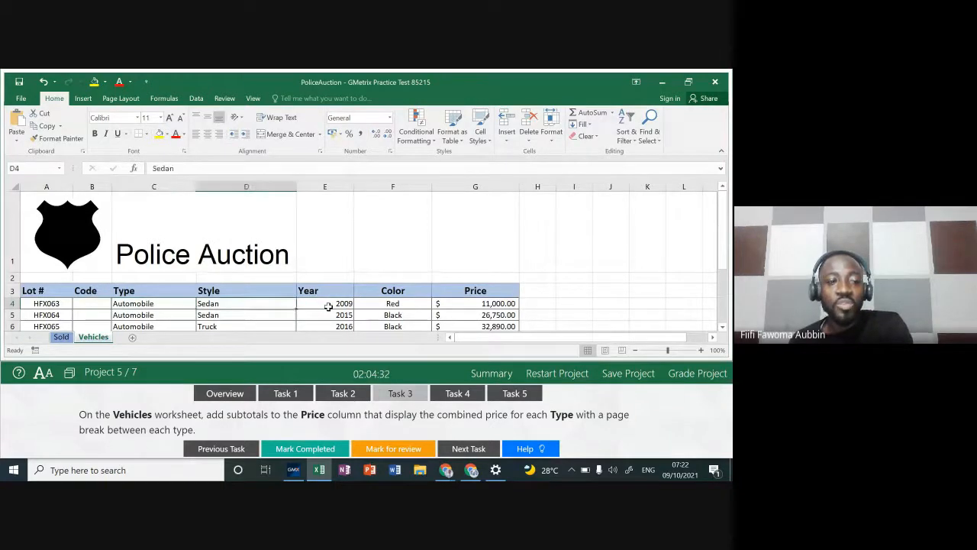
key(Right)
key(Left)
key(Left)
key(Left)
key(Left)
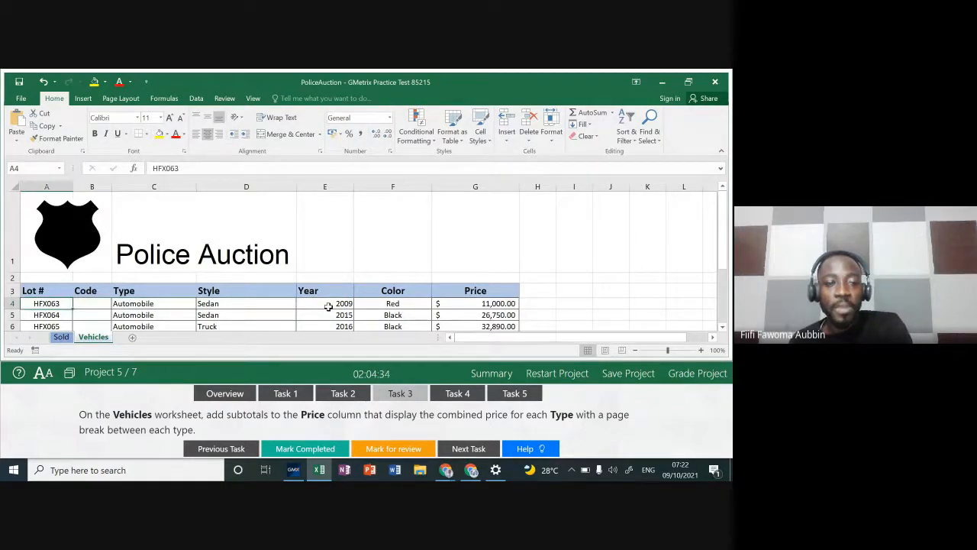
click(636, 352)
click(636, 351)
click(636, 351)
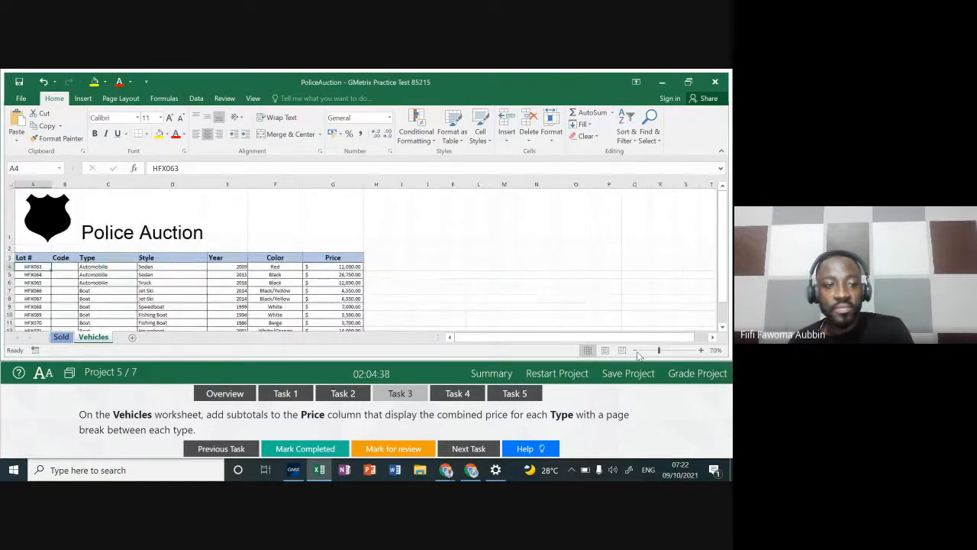
click(635, 351)
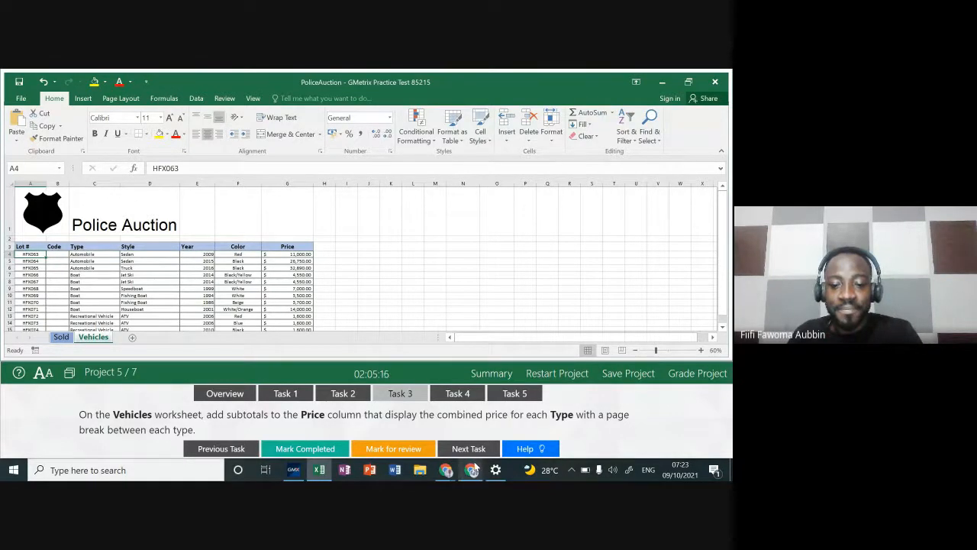
mouse_move(447, 471)
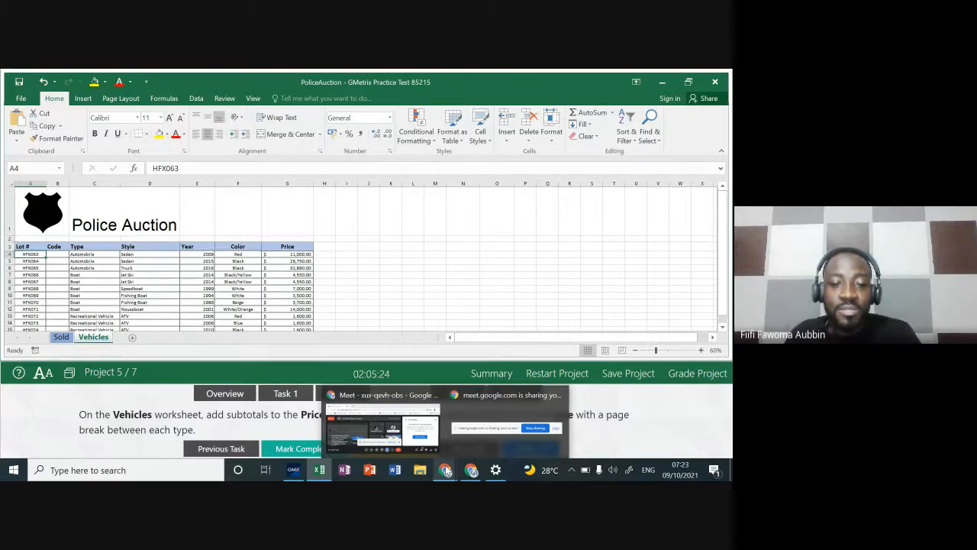
click(403, 425)
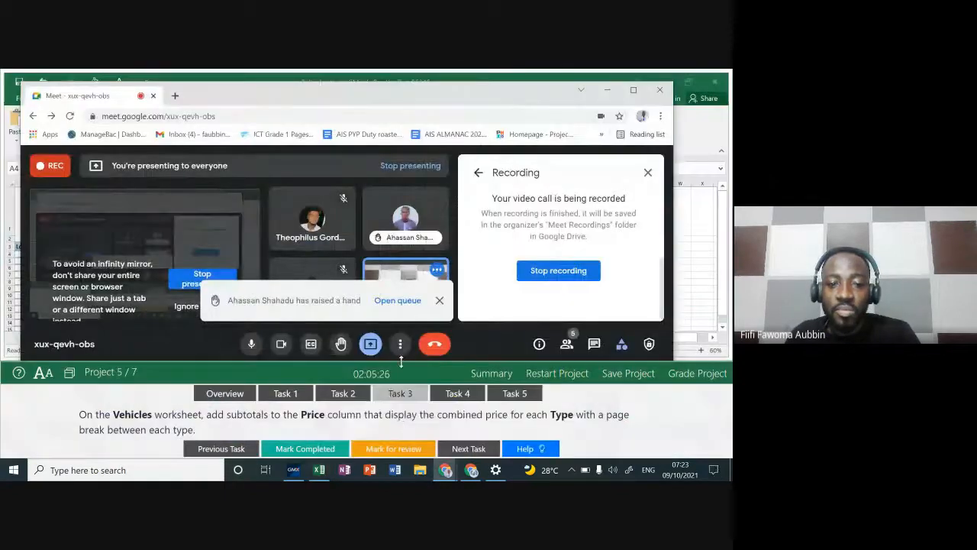
click(608, 90)
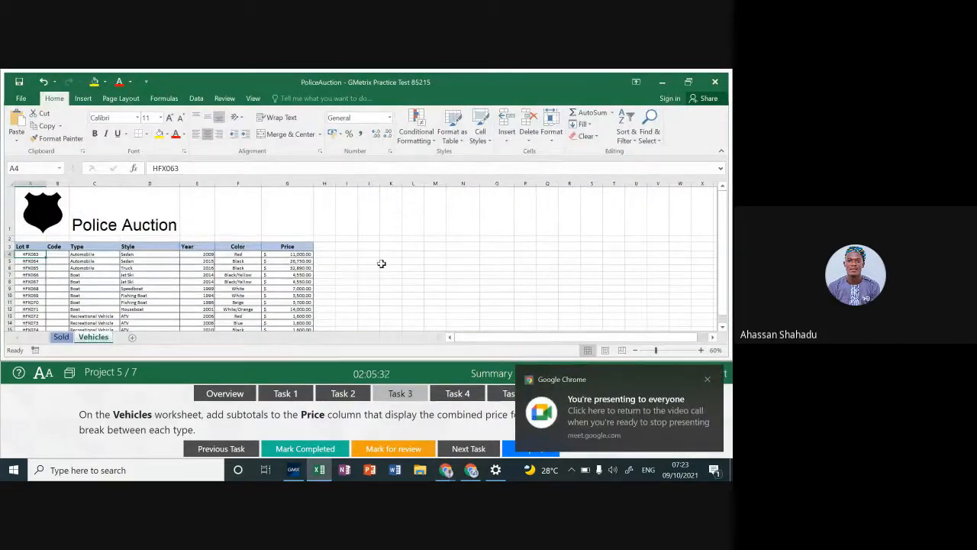
Add Sum subtotals to the Price column of the vehicle list at each change in Type, with a page break between groups.
click(289, 248)
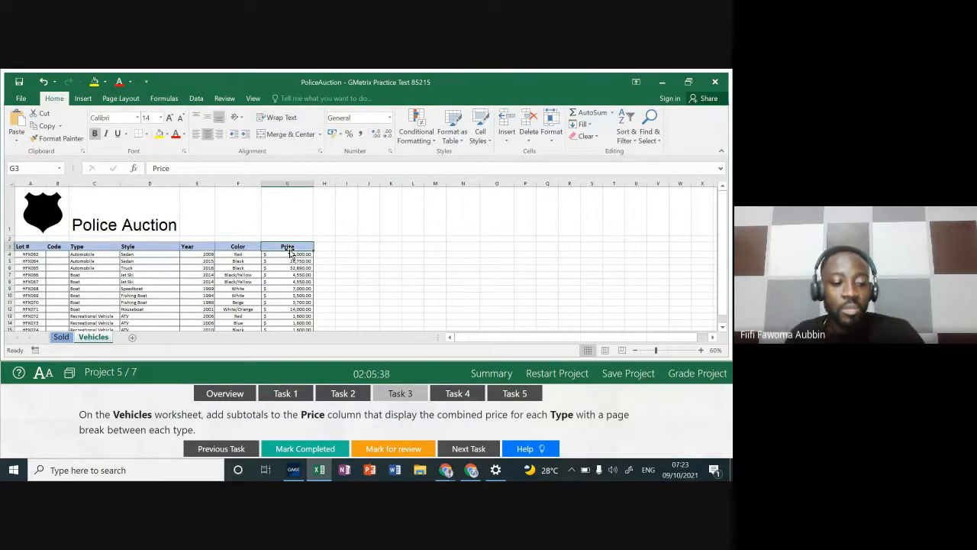
key(ctrl+a)
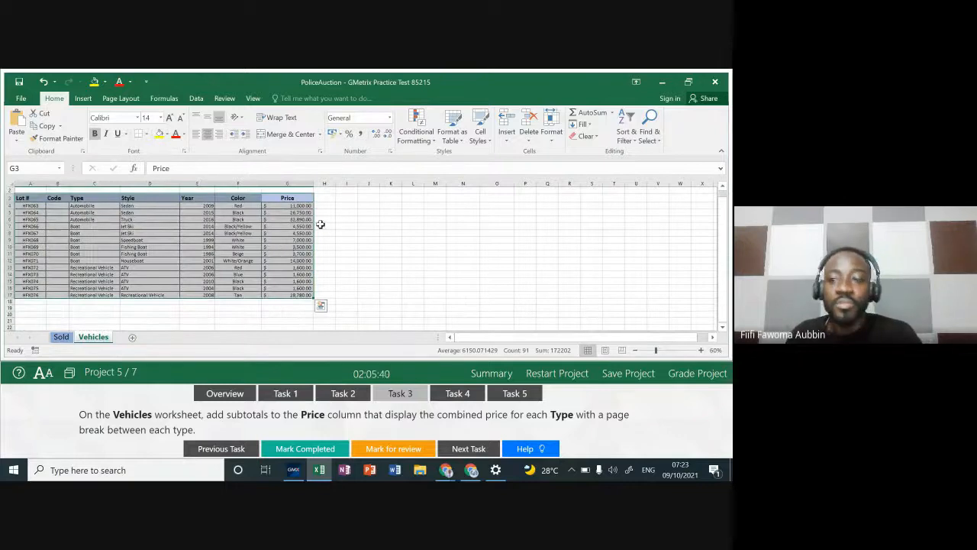
scroll(726, 200, up, 1)
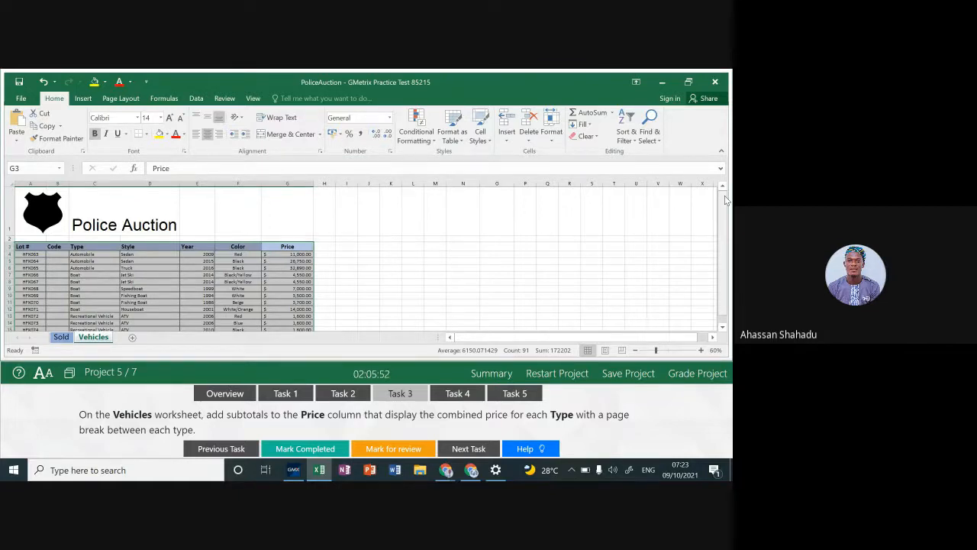
click(197, 99)
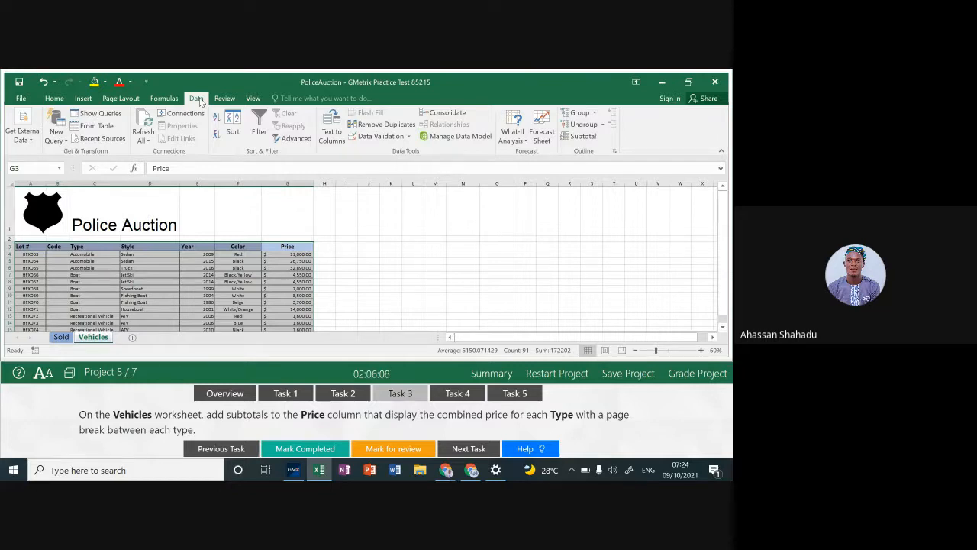
click(576, 138)
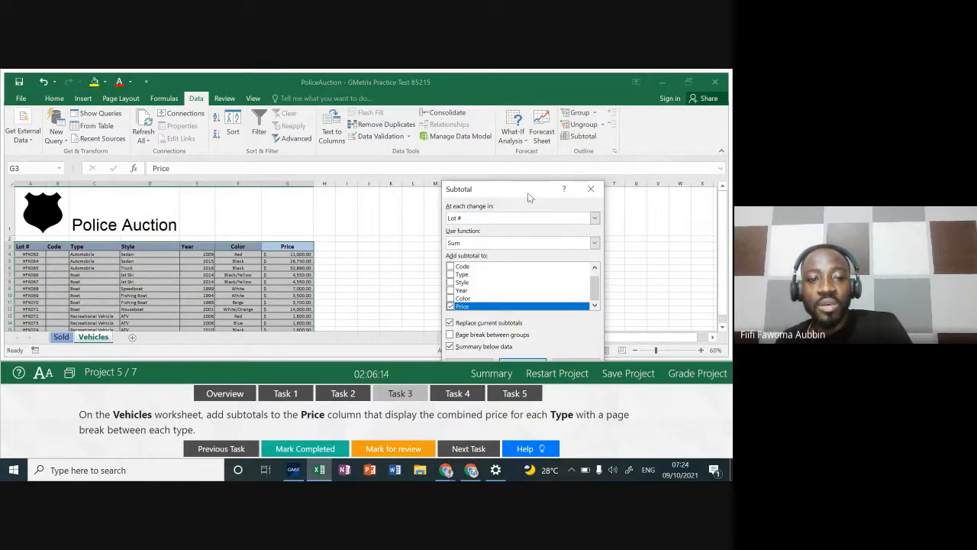
drag(528, 193, 517, 133)
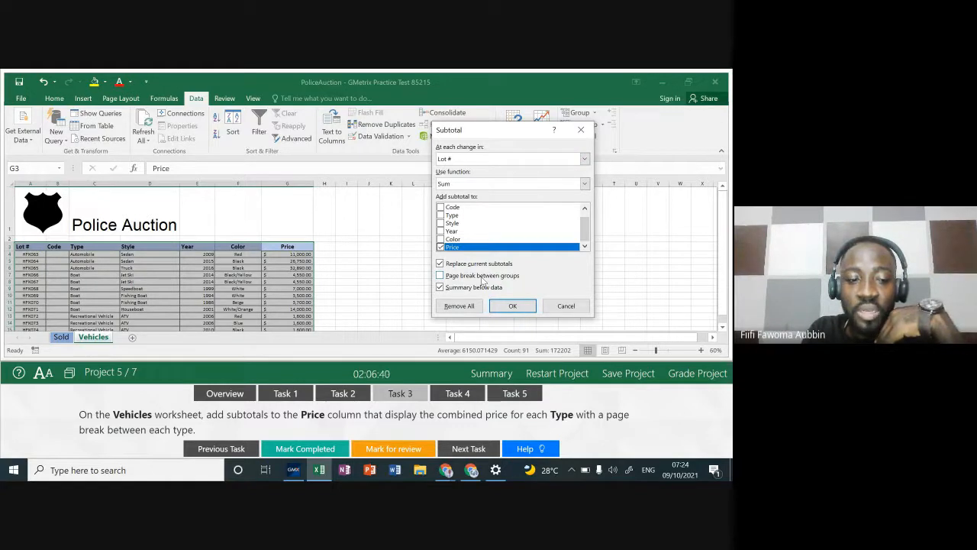
click(483, 280)
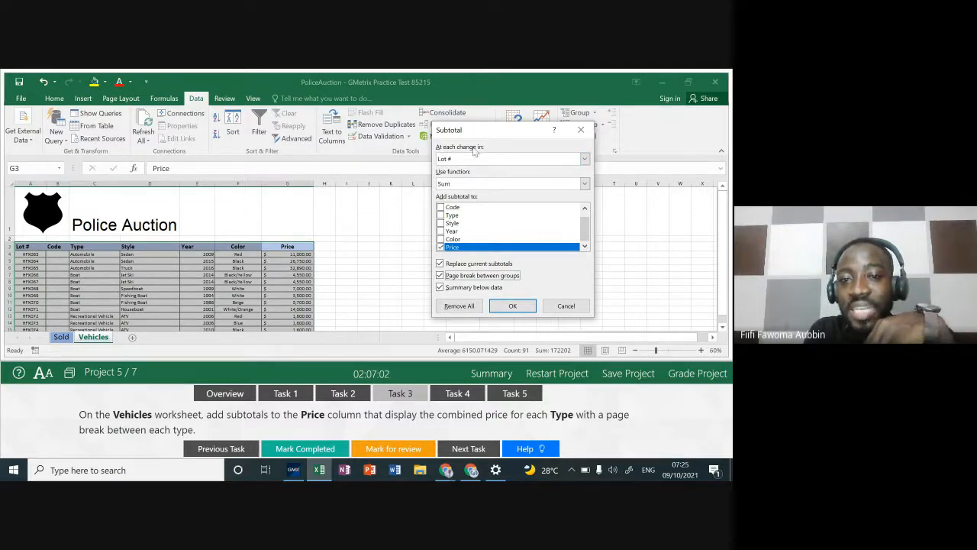
click(585, 159)
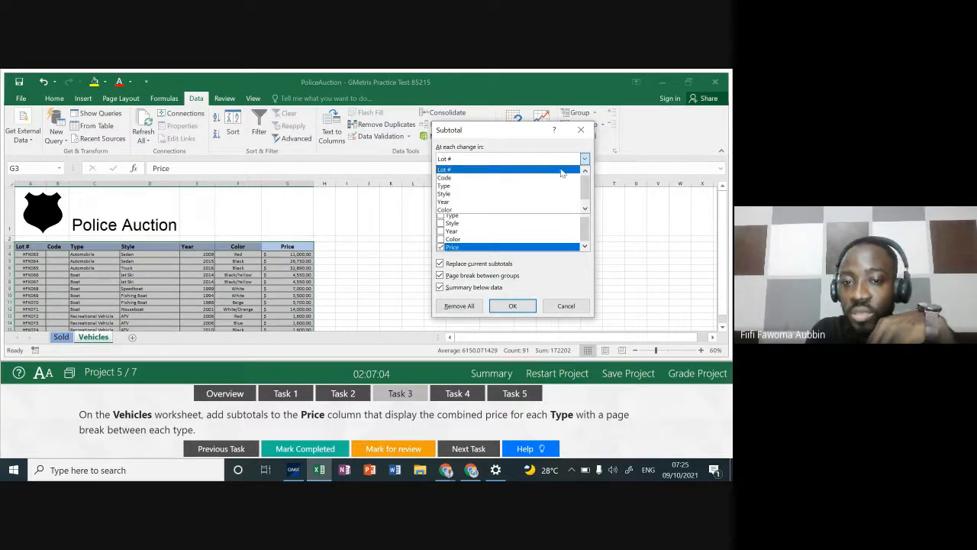
click(539, 186)
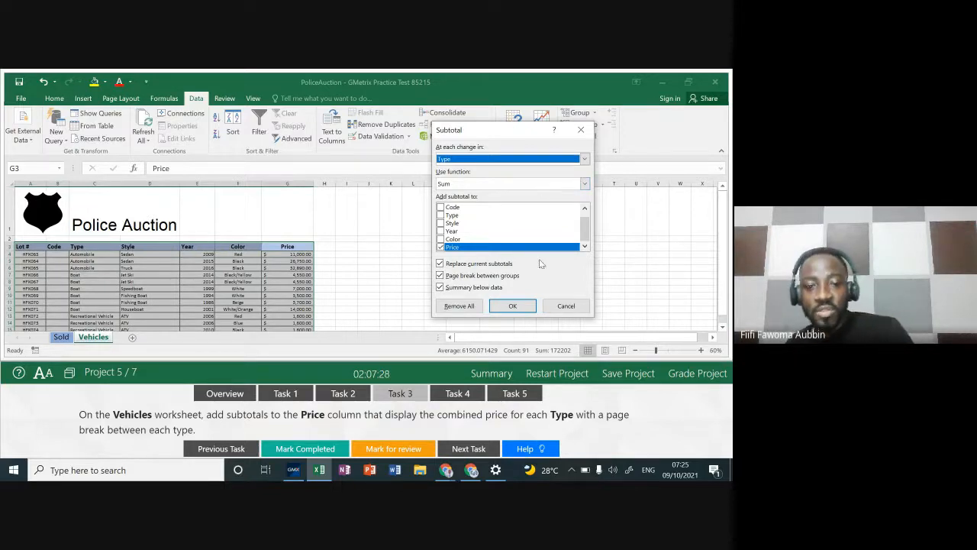
click(512, 306)
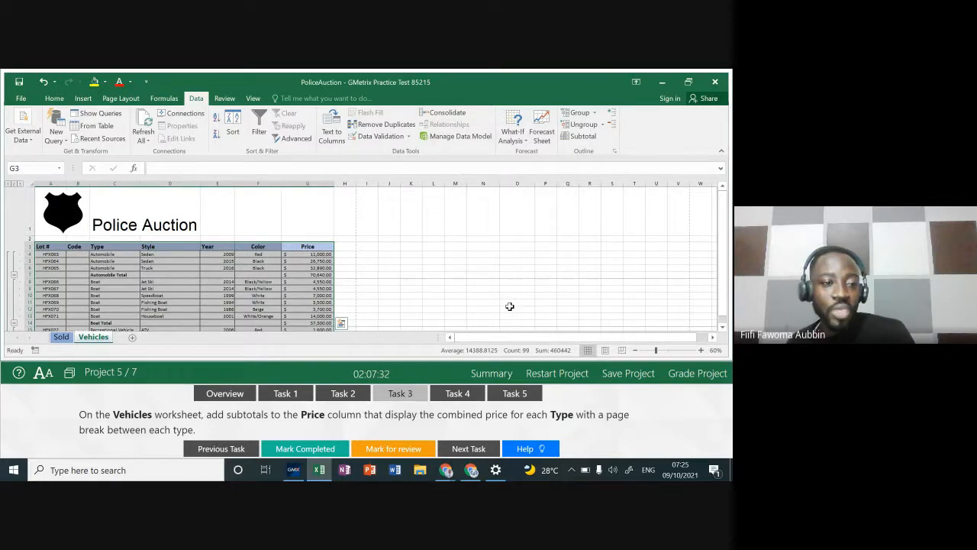
Examine the subtotal row for each vehicle type and the grand total in the Price column, including their formulas.
click(131, 276)
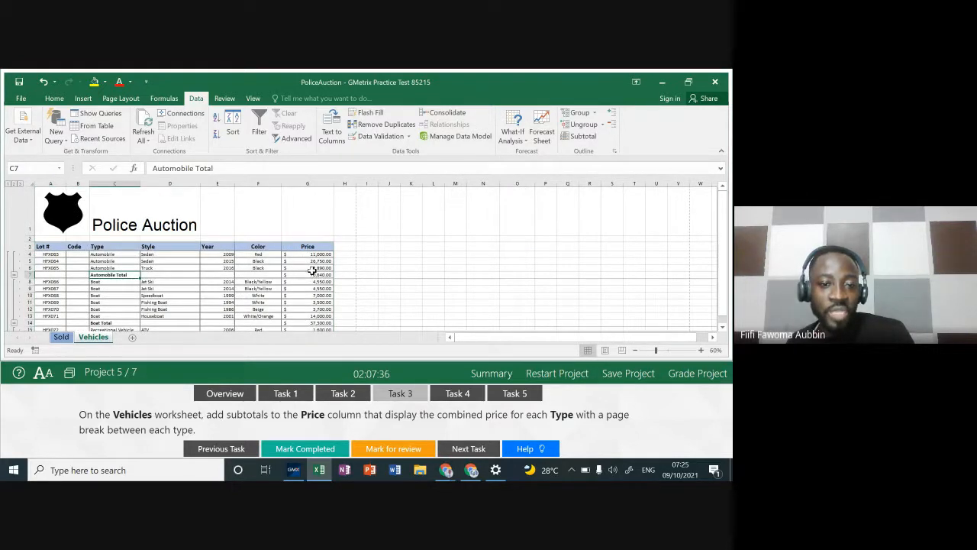
click(701, 350)
click(702, 350)
click(701, 351)
click(702, 352)
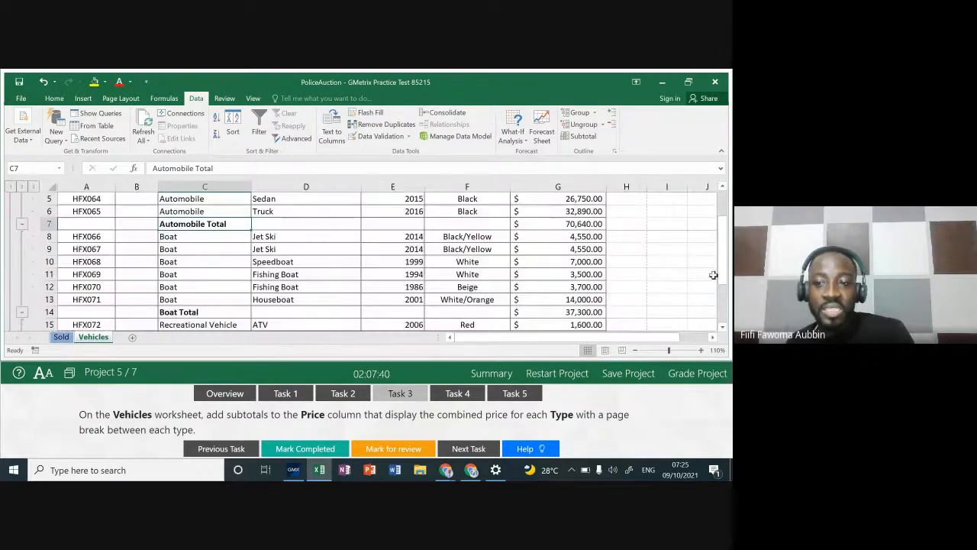
drag(722, 275, 722, 258)
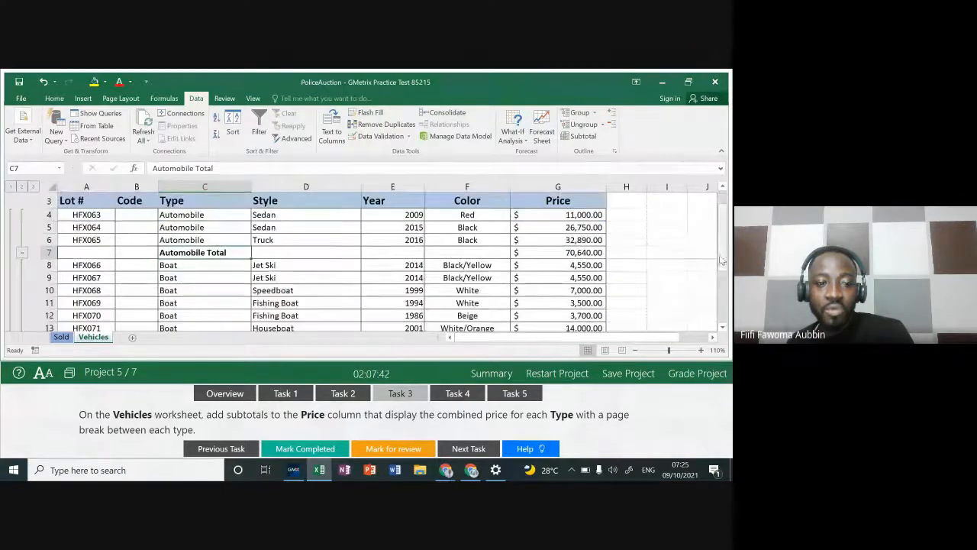
click(582, 252)
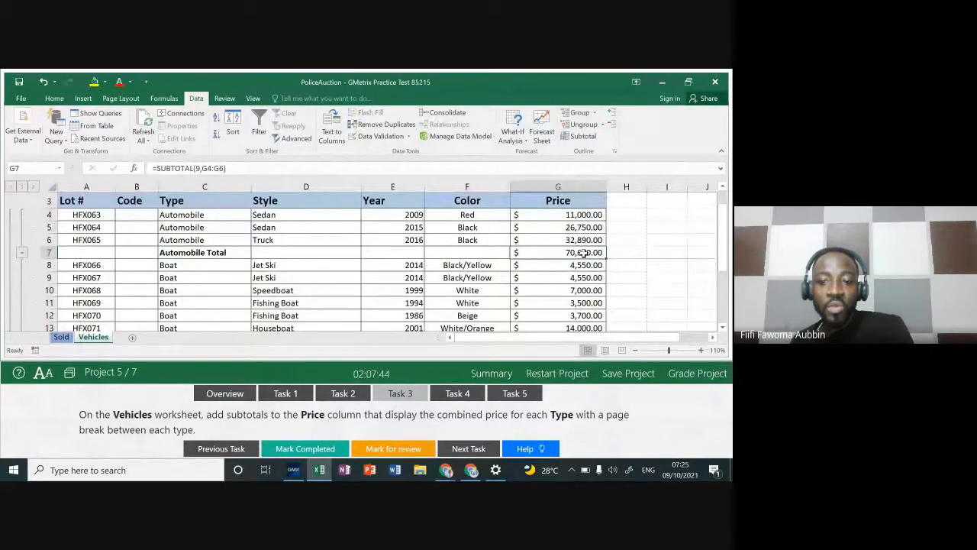
key(Down)
key(Down)
key(Down)
key(Down)
key(Down)
key(Down)
key(Down)
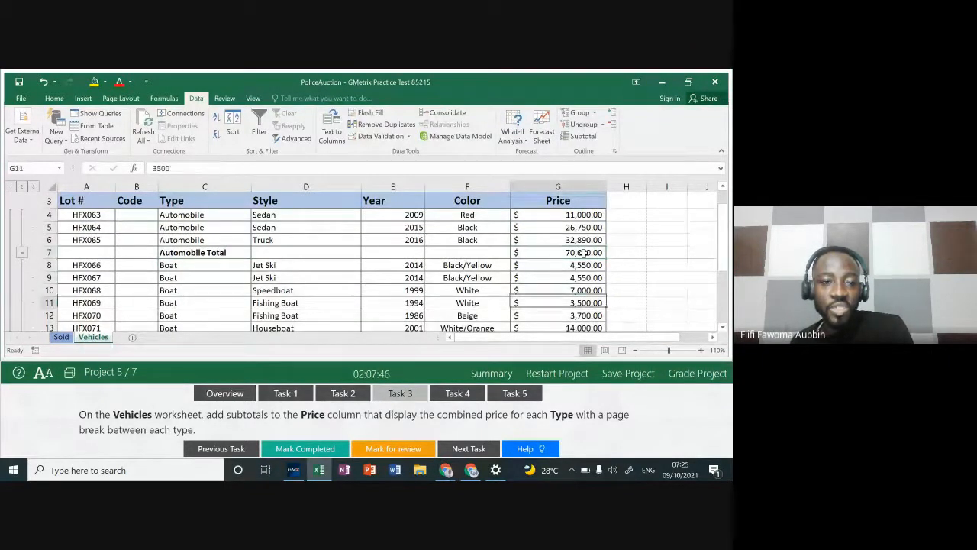
key(Down)
key(Up)
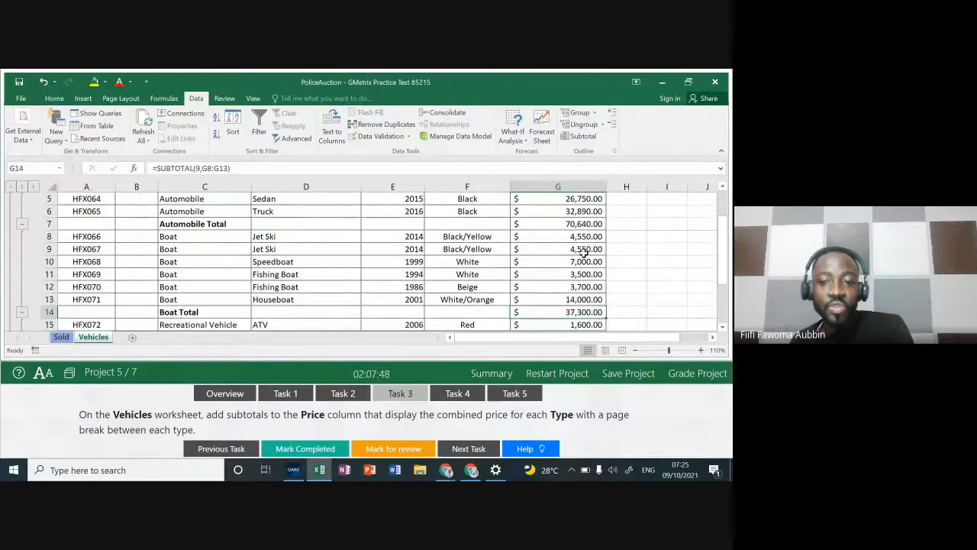
key(Down)
key(Down)
key(Down)
key(Down)
key(Down)
key(Down)
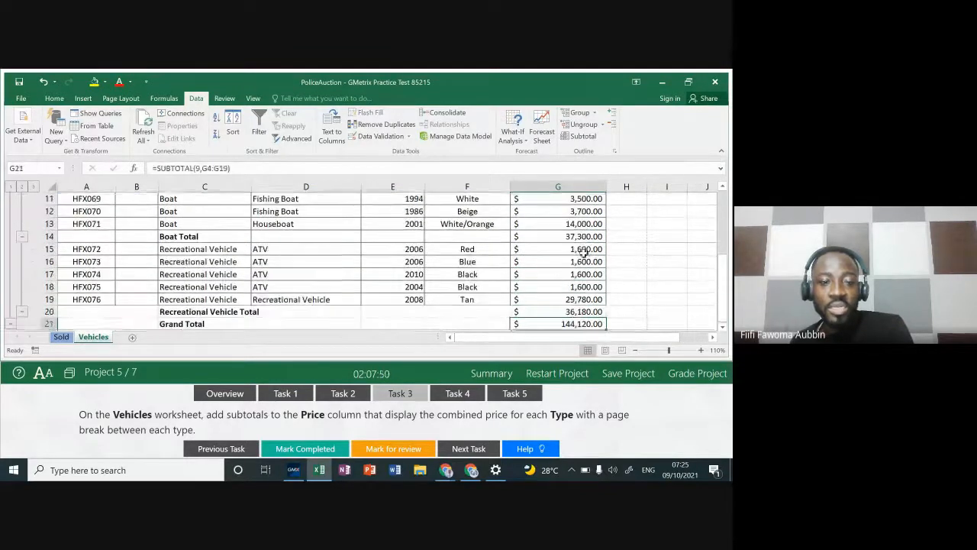
key(Up)
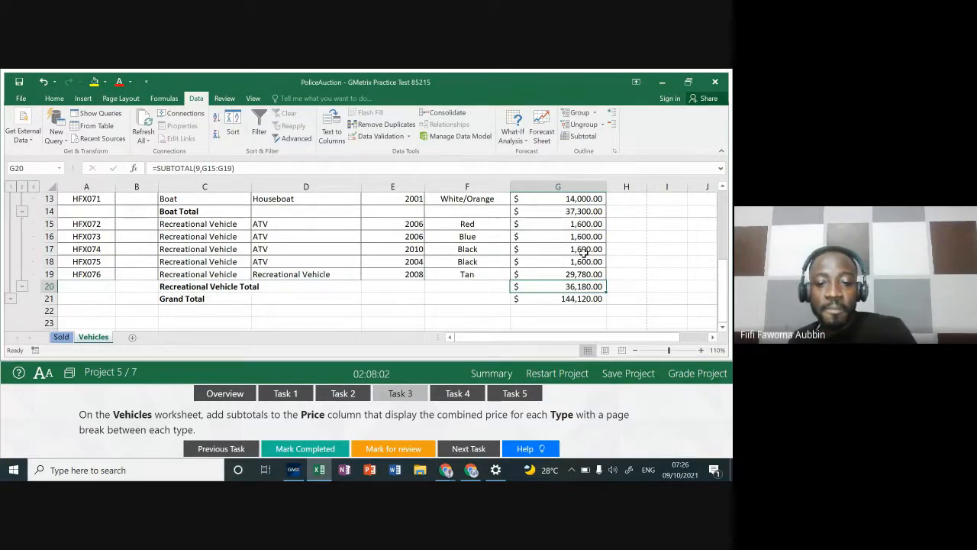
Open the Task 4 instructions and switch to the Sold worksheet to show the table from its header row.
click(459, 395)
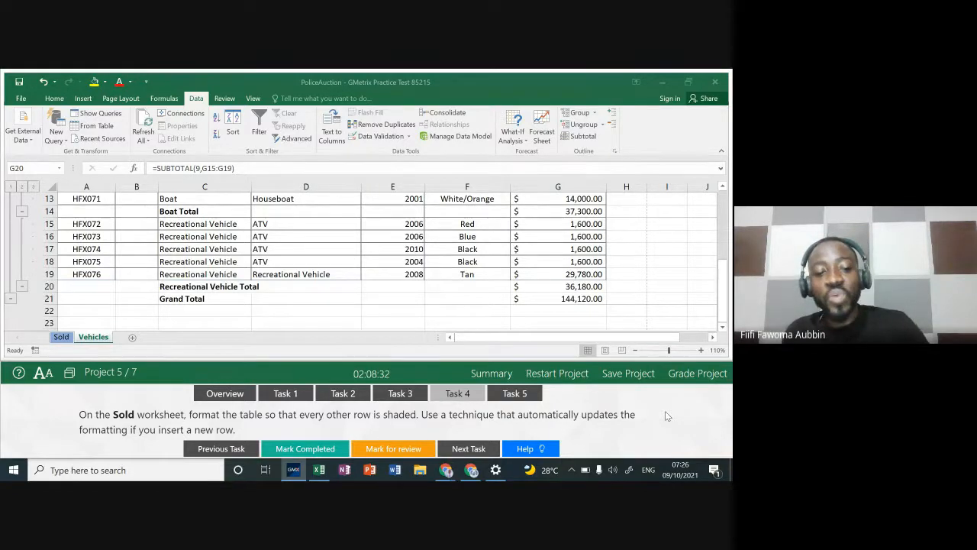
click(62, 340)
click(93, 337)
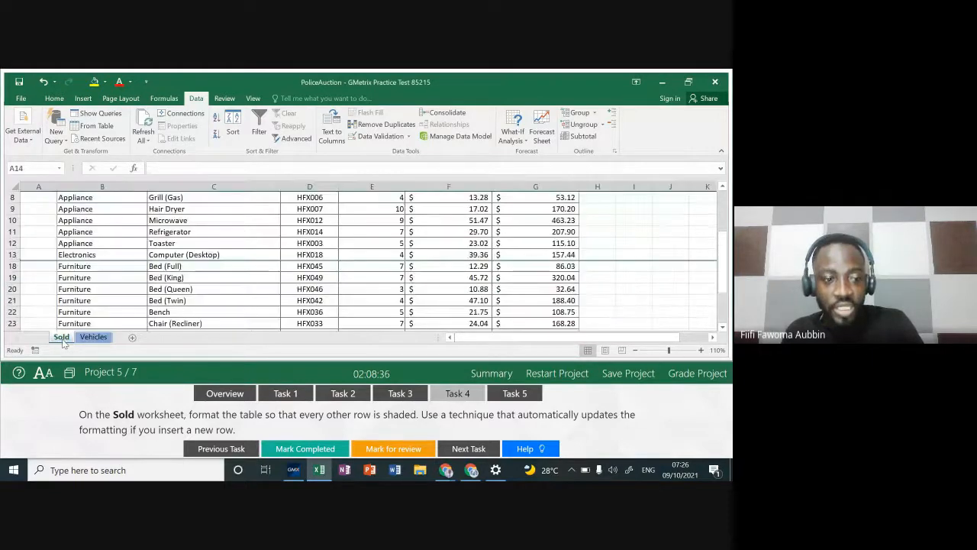
click(158, 321)
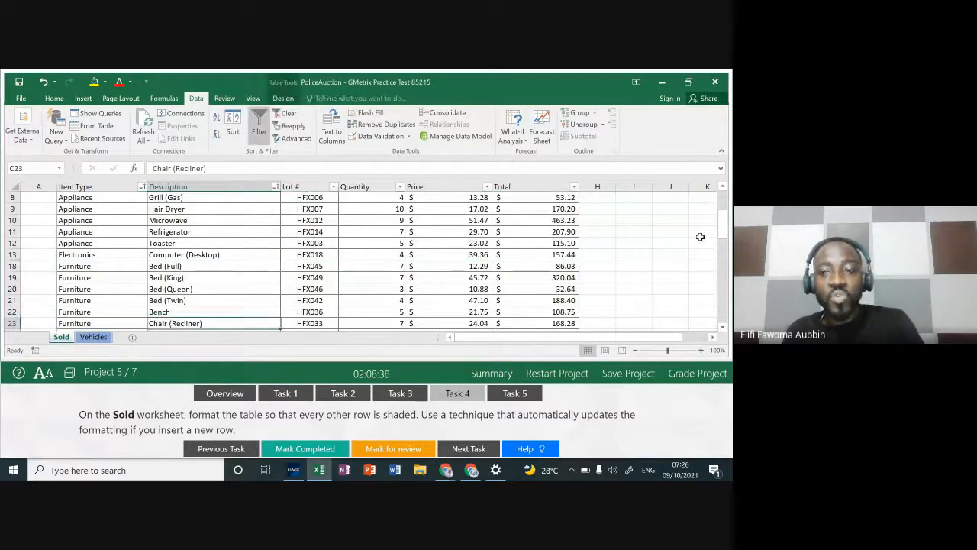
mouse_move(723, 220)
mouse_down()
mouse_move(728, 203)
mouse_move(727, 215)
mouse_up()
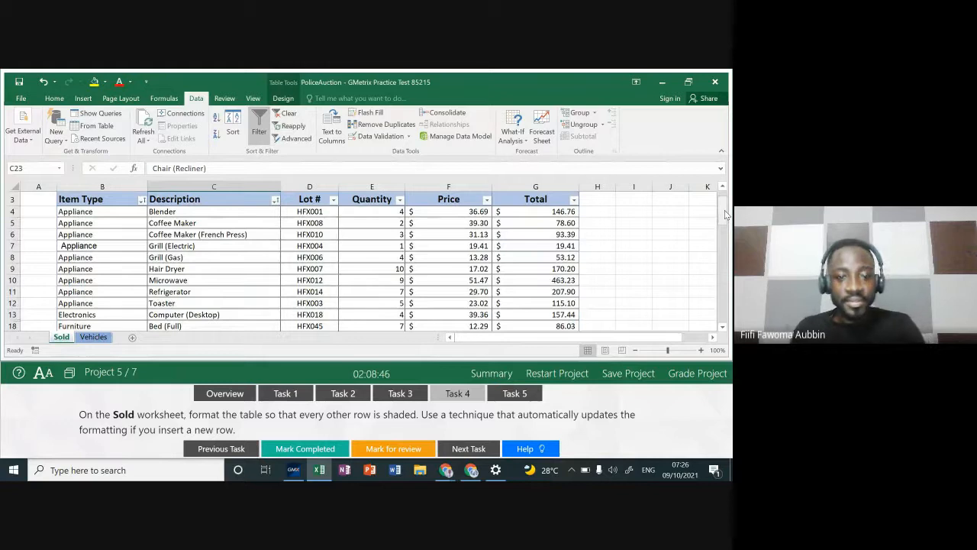
Shade every other row of the table on the Sold worksheet with the Banded Rows table style option.
click(215, 243)
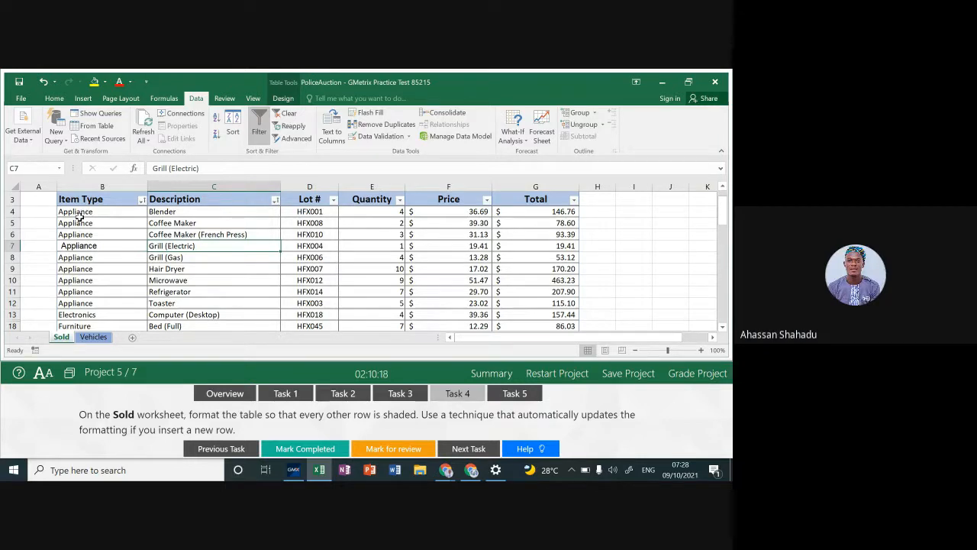
click(177, 280)
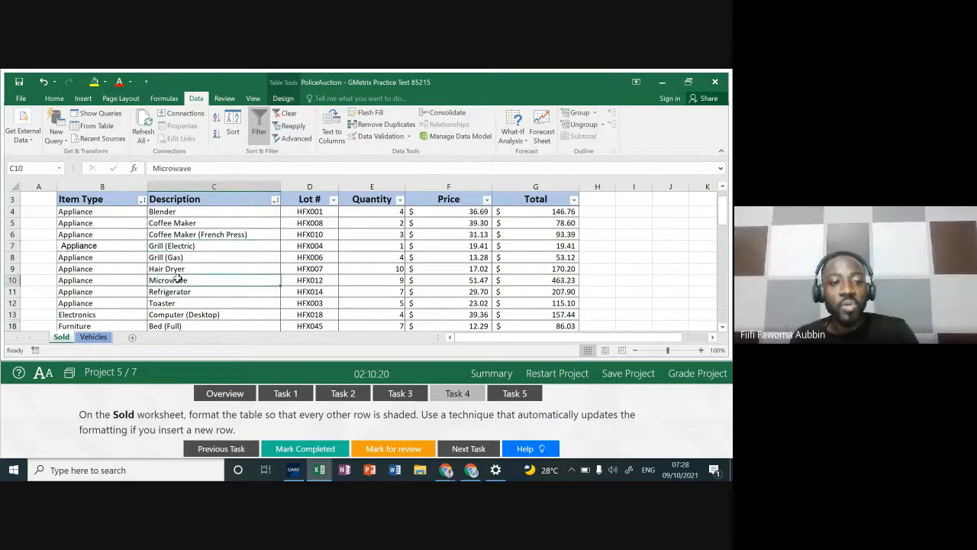
key(ctrl+a)
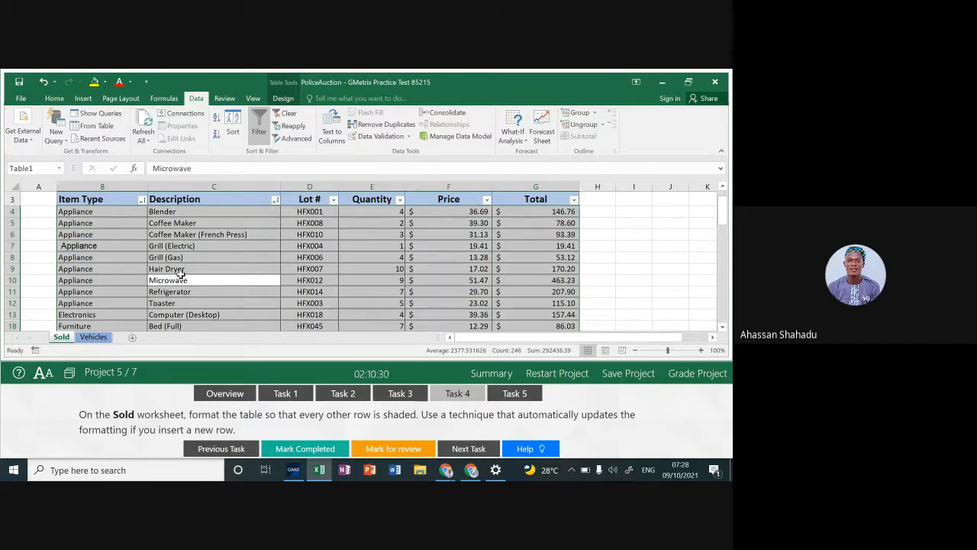
click(283, 98)
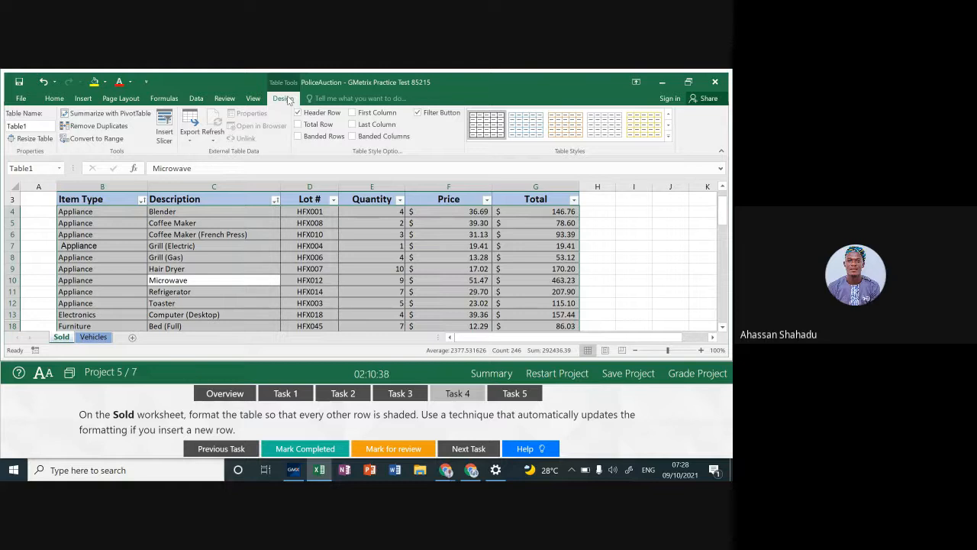
click(310, 138)
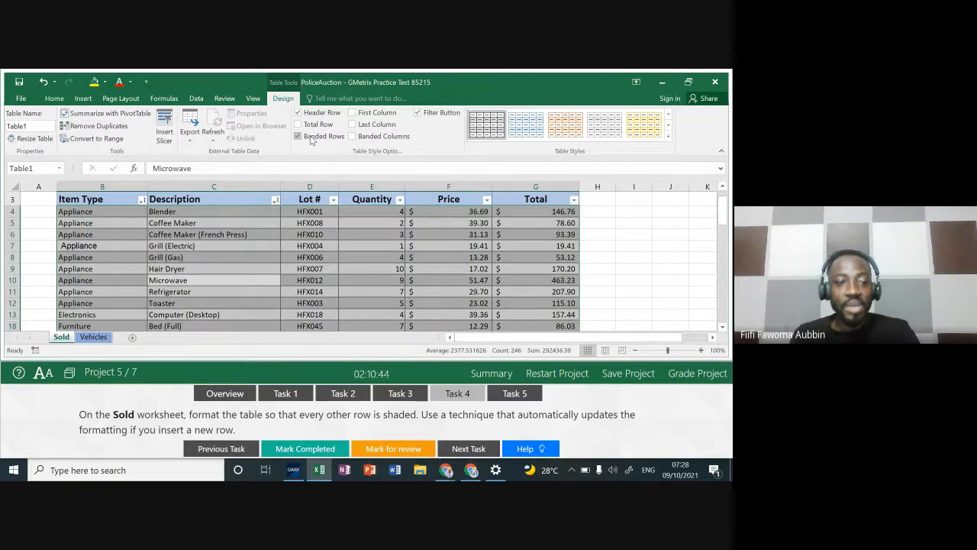
click(244, 263)
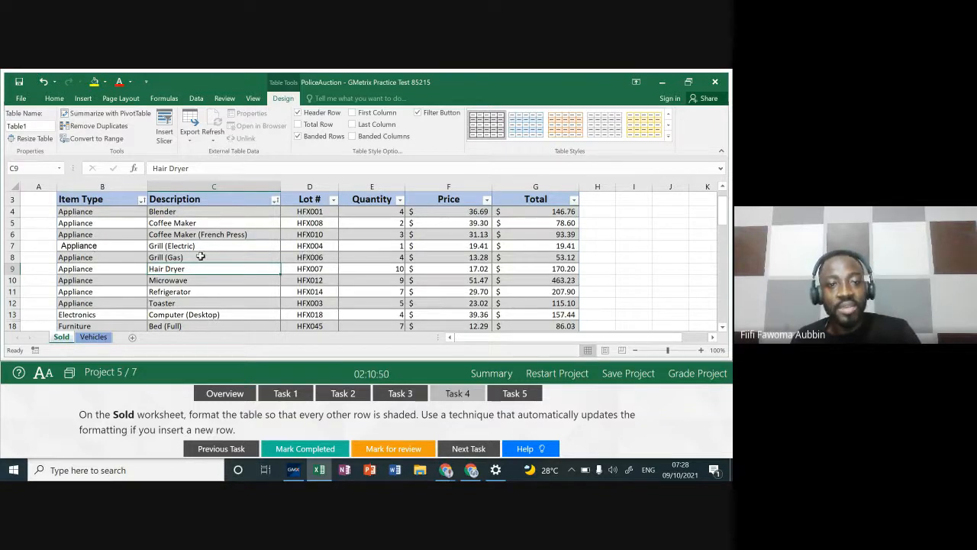
Try the Banded Columns option on the Sold table and turn it off again.
click(223, 246)
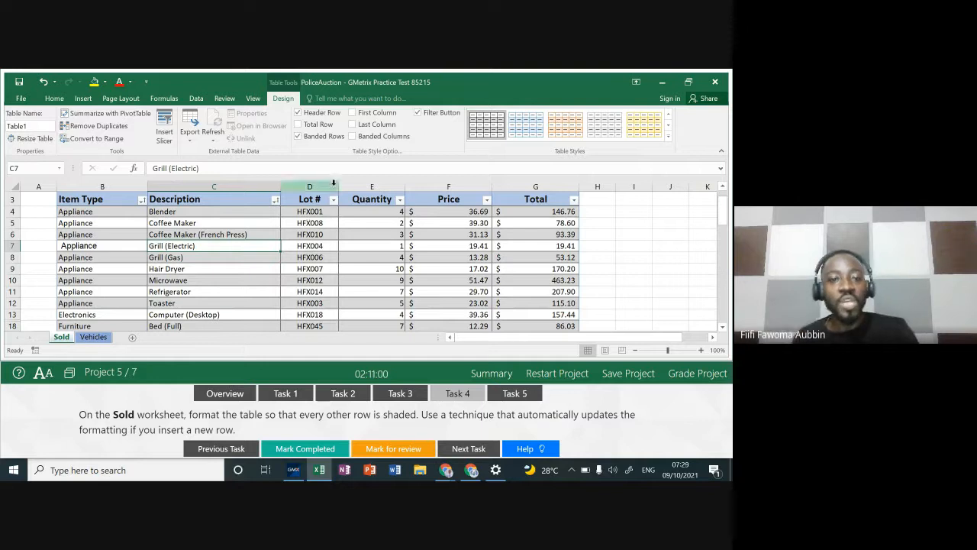
click(363, 141)
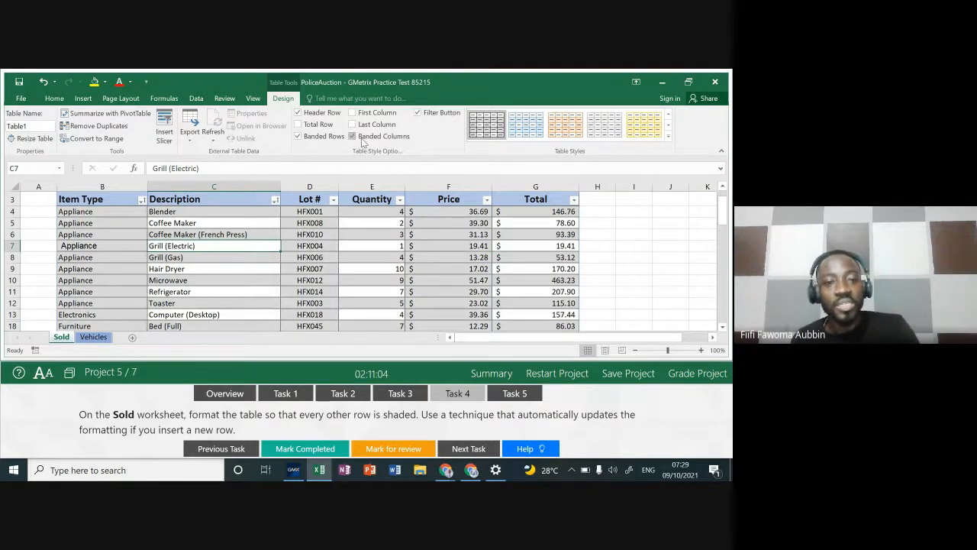
click(363, 140)
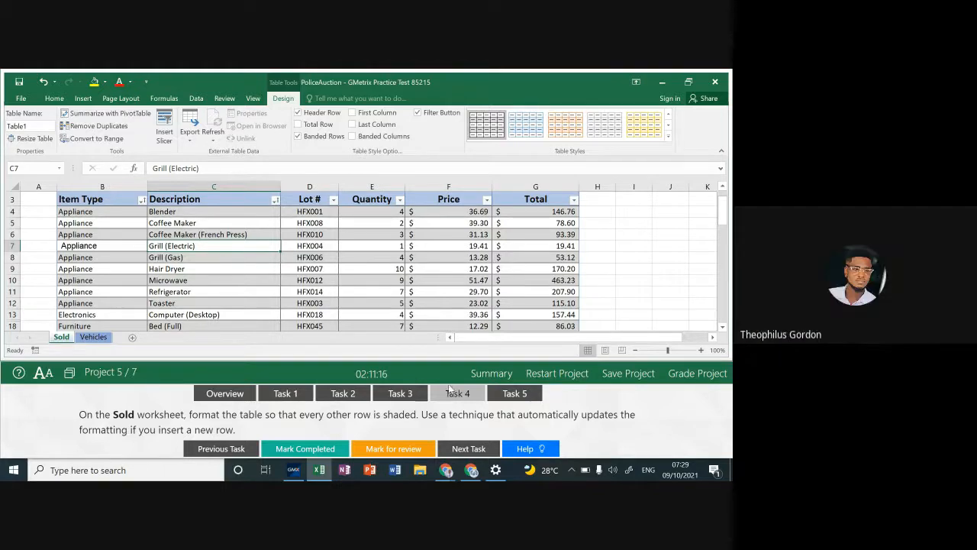
Open the Task 5 instructions and switch to the header row of the Vehicles worksheet.
click(515, 393)
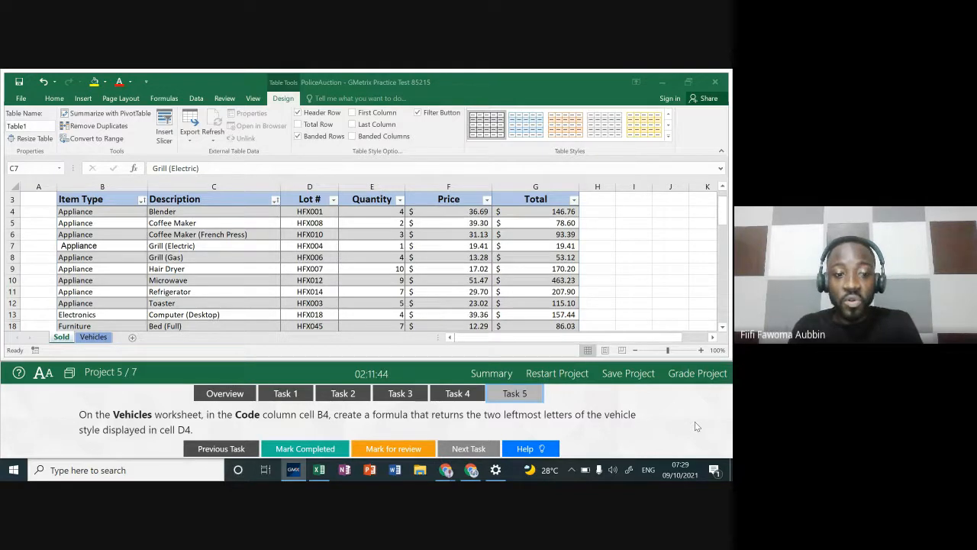
click(95, 338)
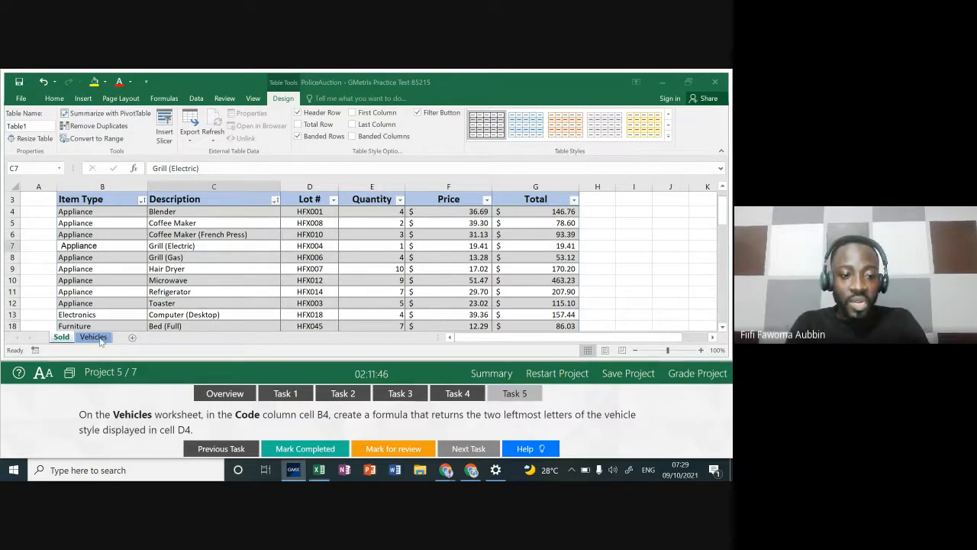
click(99, 339)
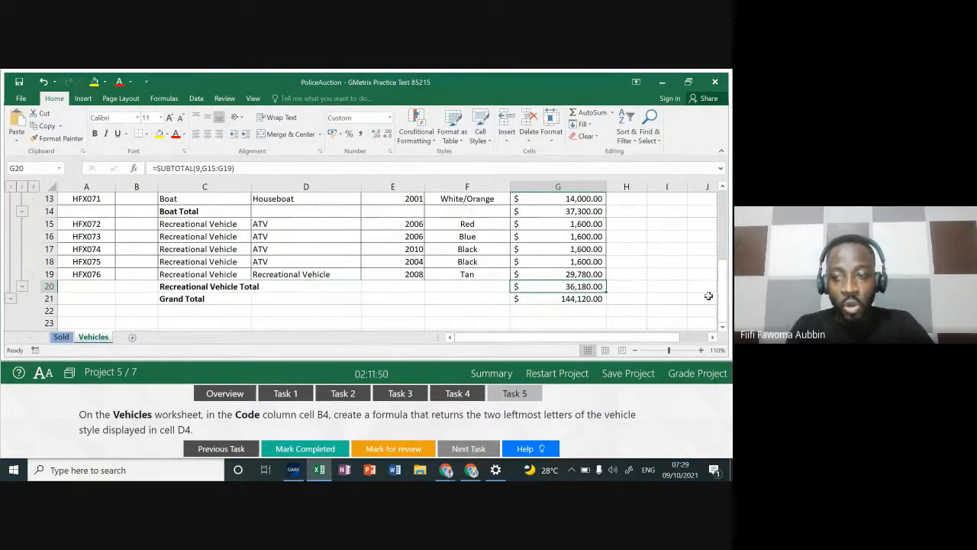
drag(721, 291, 723, 203)
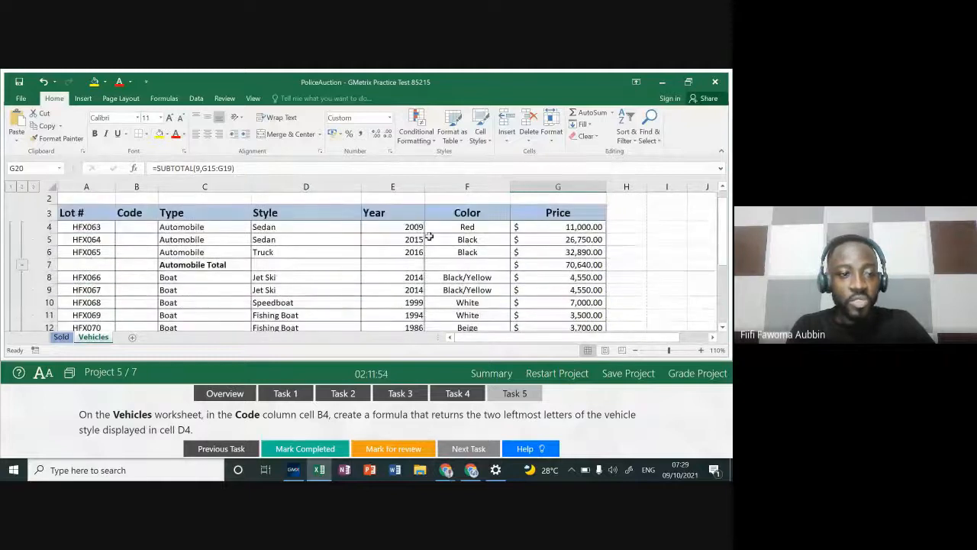
Find the LEFT function and insert it into cell B4 in the Code column of the Vehicles worksheet.
click(140, 226)
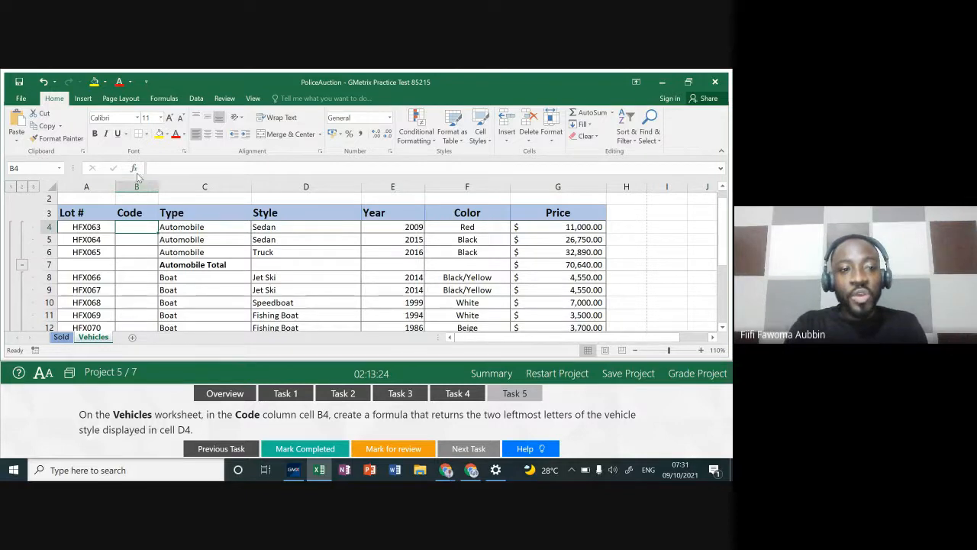
click(164, 98)
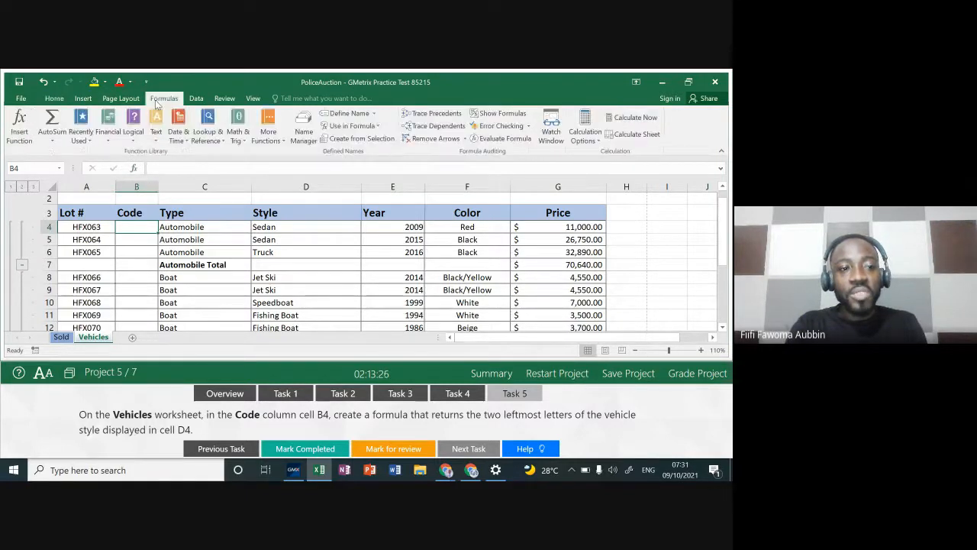
click(19, 123)
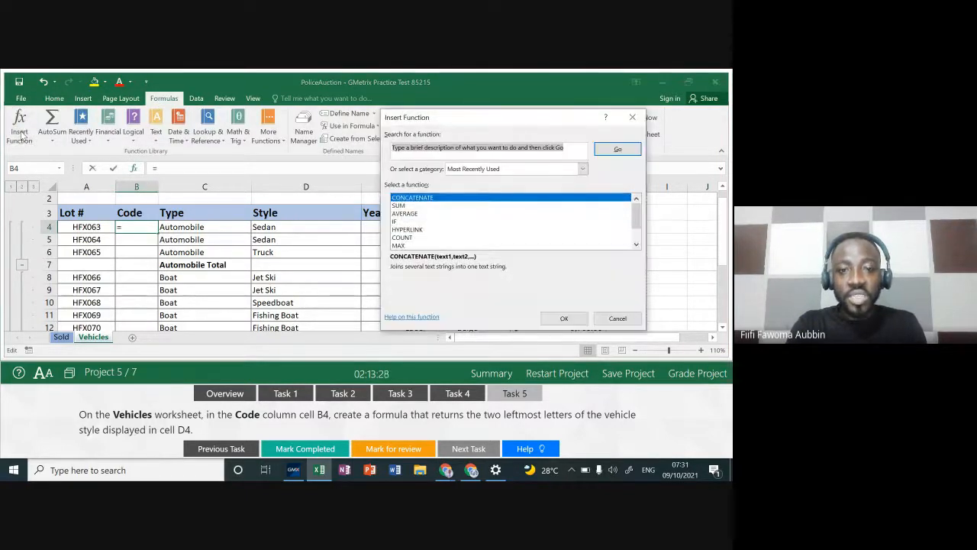
key(BackSpace)
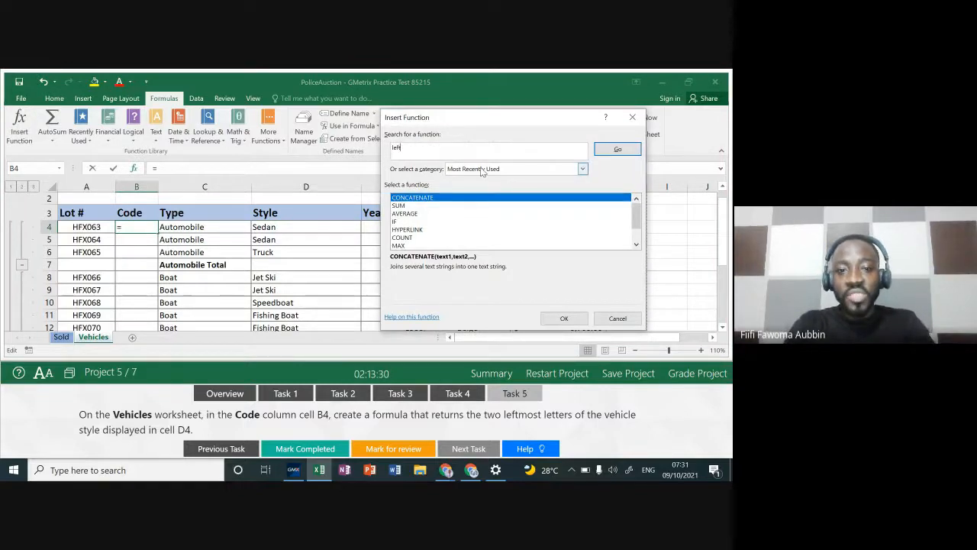
click(624, 151)
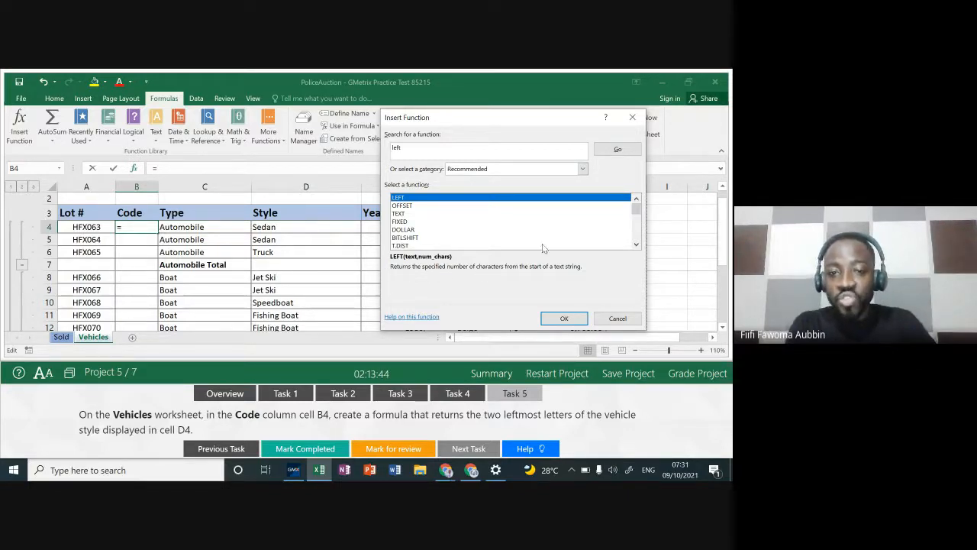
double_click(516, 201)
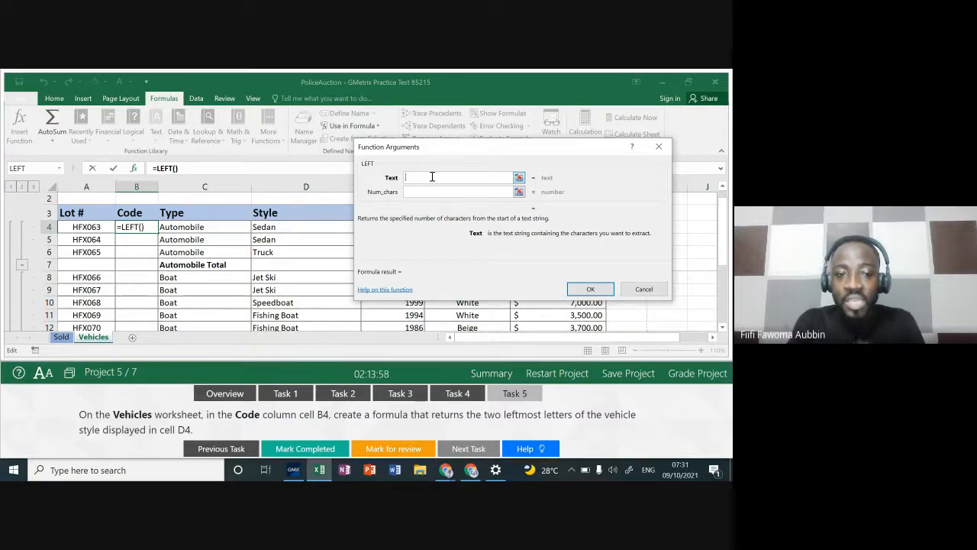
Give LEFT the text D4, compare 2, 3 and 4 characters, and confirm the formula with 2 characters.
click(291, 226)
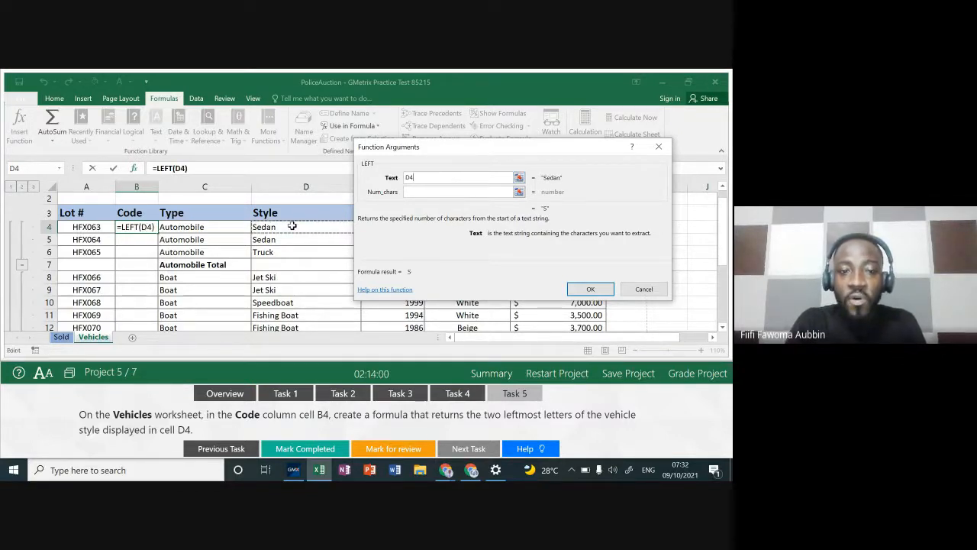
click(422, 191)
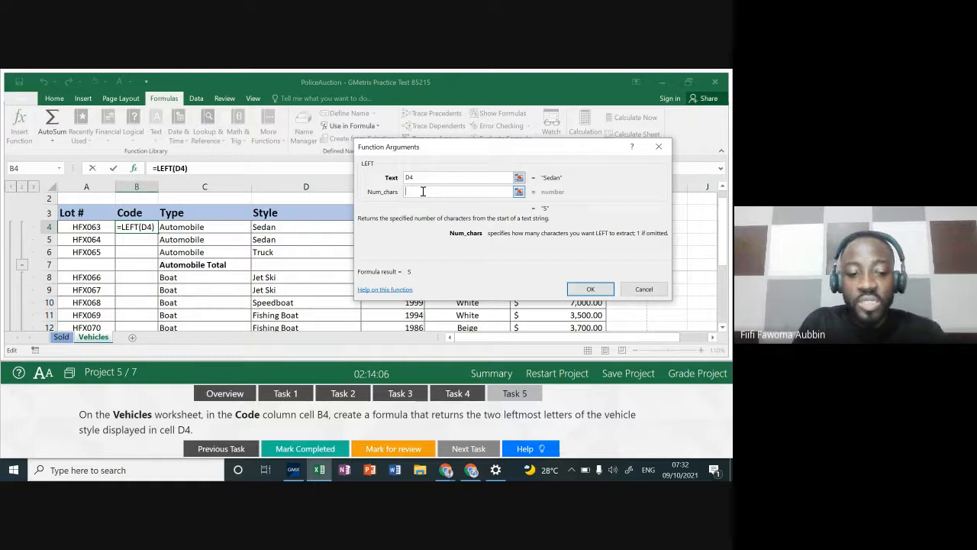
text(2)
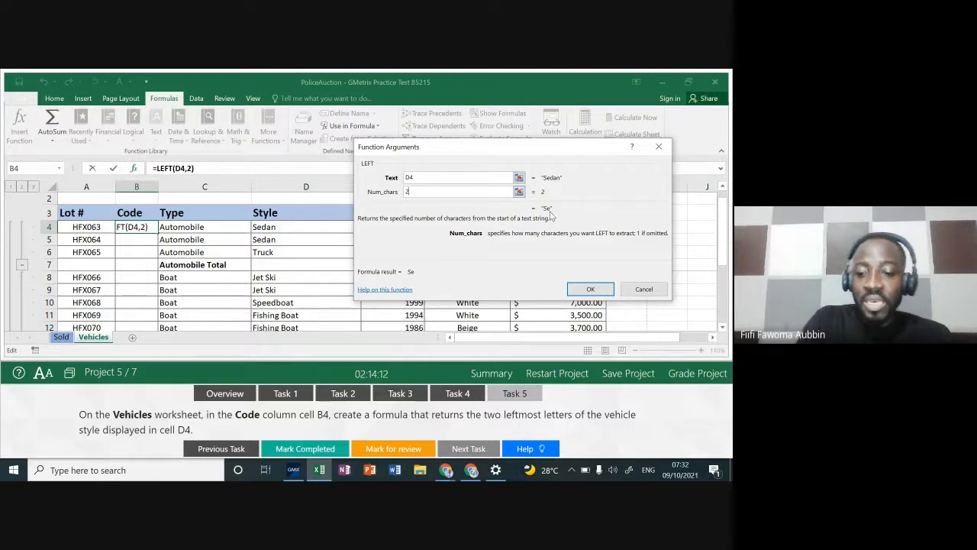
key(BackSpace)
text(3)
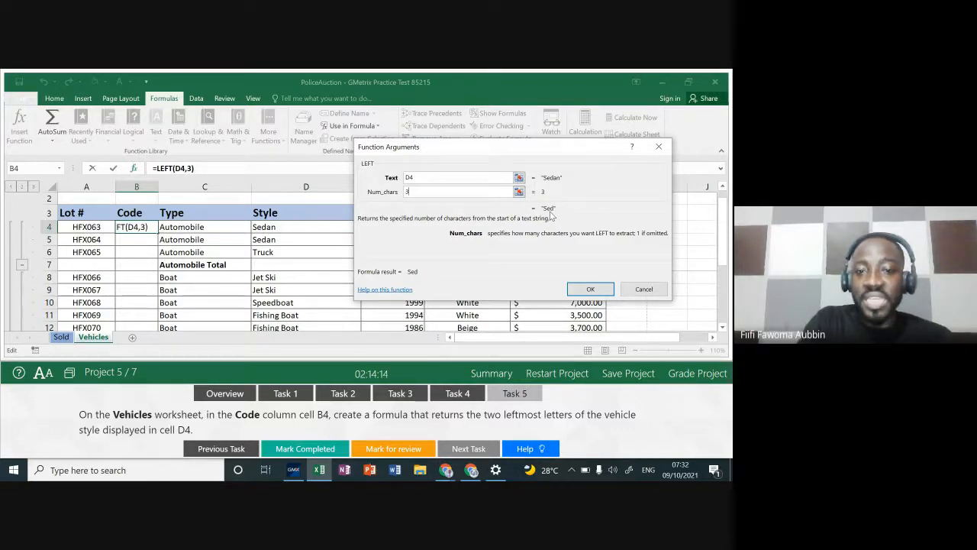
key(BackSpace)
text(4)
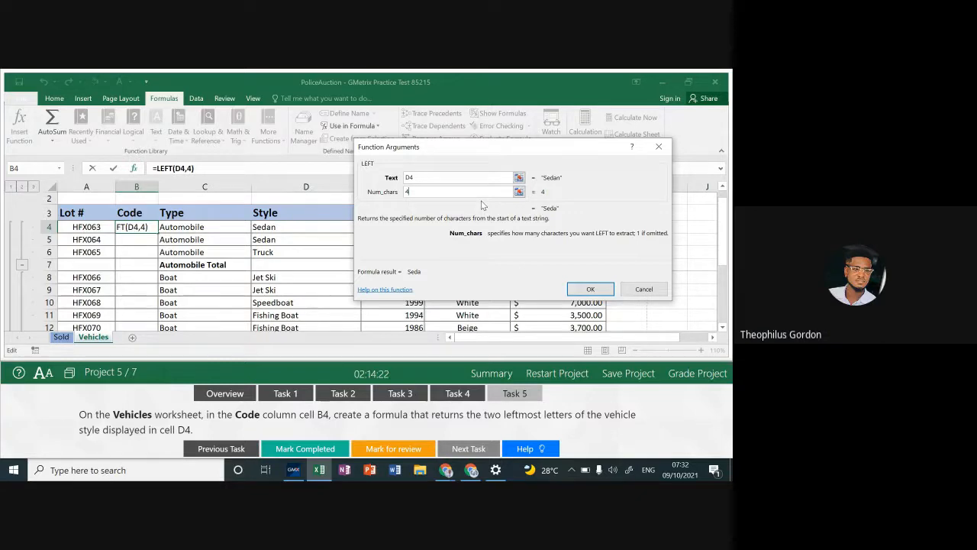
key(BackSpace)
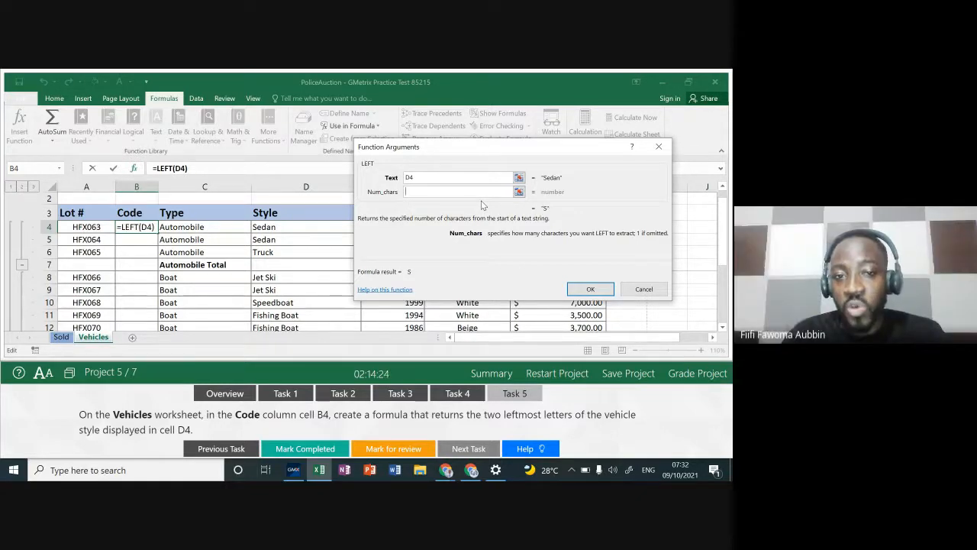
text(2)
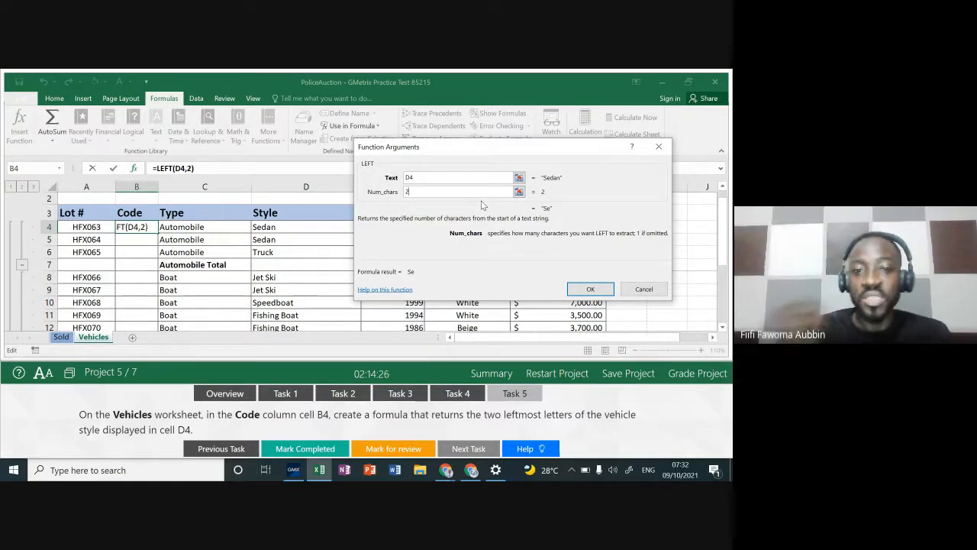
click(592, 290)
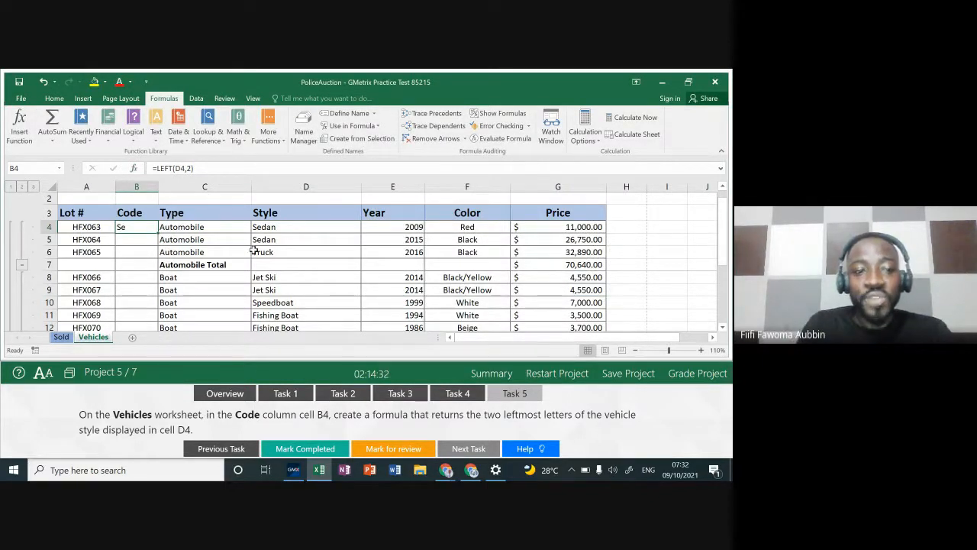
Try filling the LEFT formula from B4 down the Code column to B10, and undo the fill.
drag(158, 233, 150, 306)
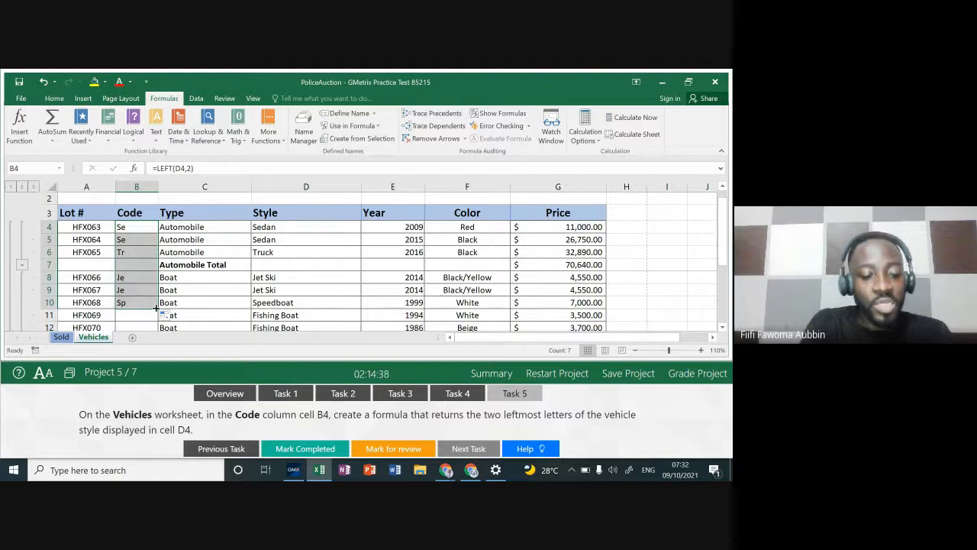
key(ctrl+z)
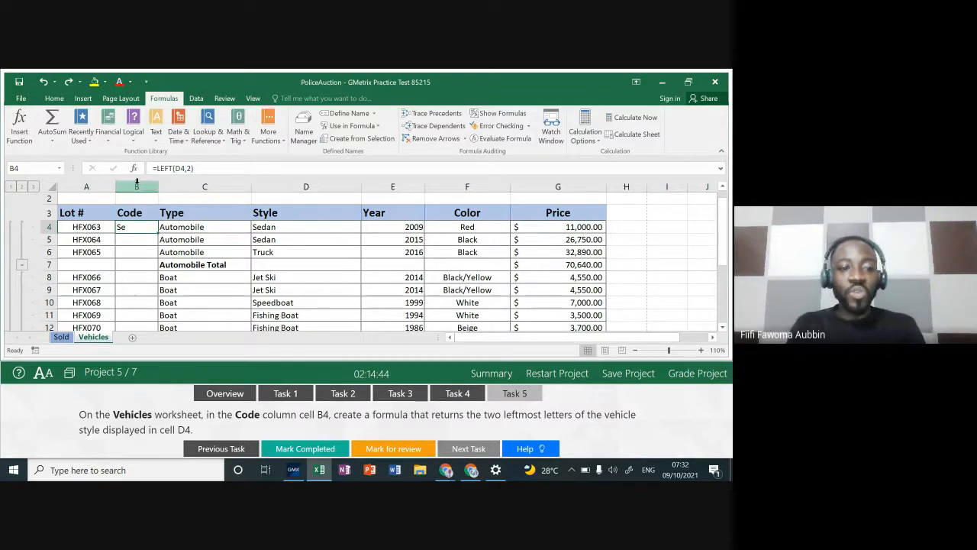
Clear the LEFT formula from cell B4, and find the RIGHT function and insert it there.
key(Delete)
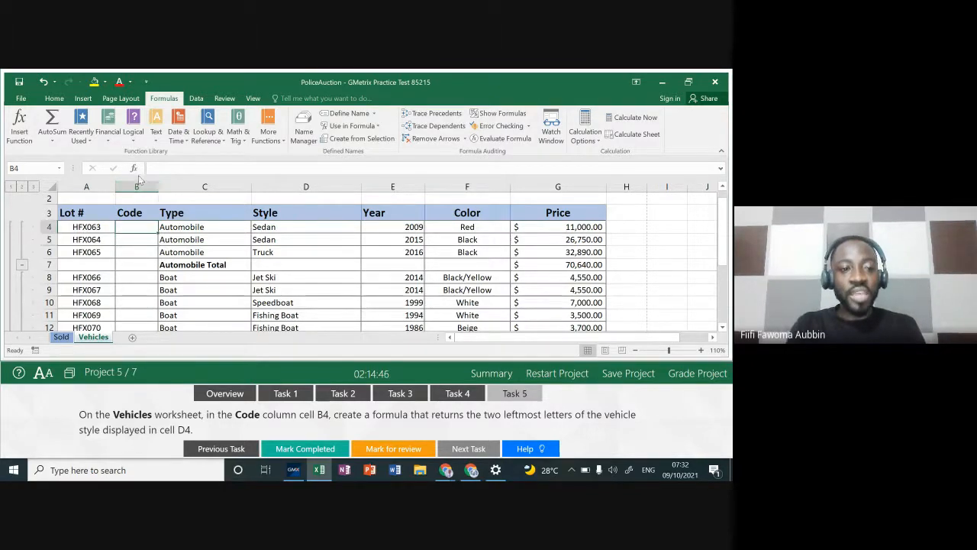
click(135, 169)
text(righ)
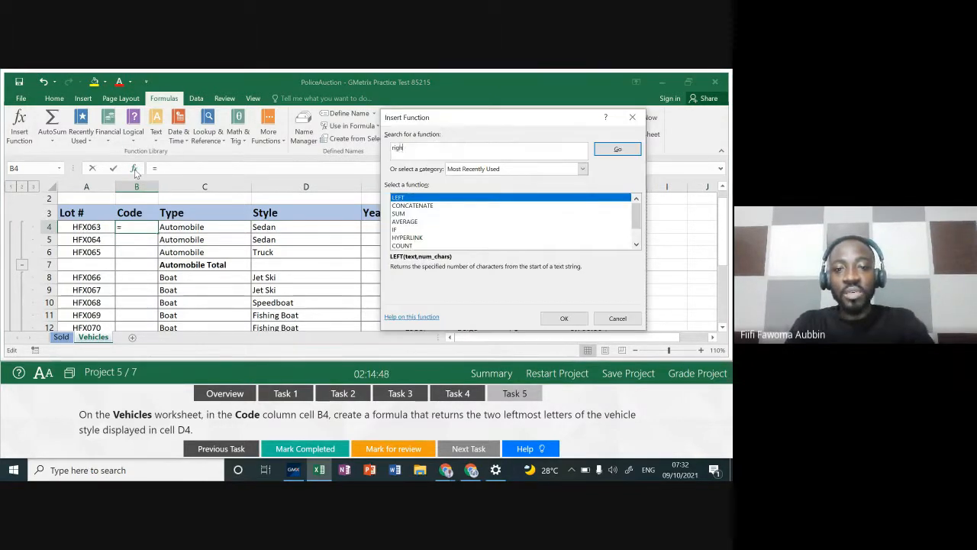
text(t)
key(Return)
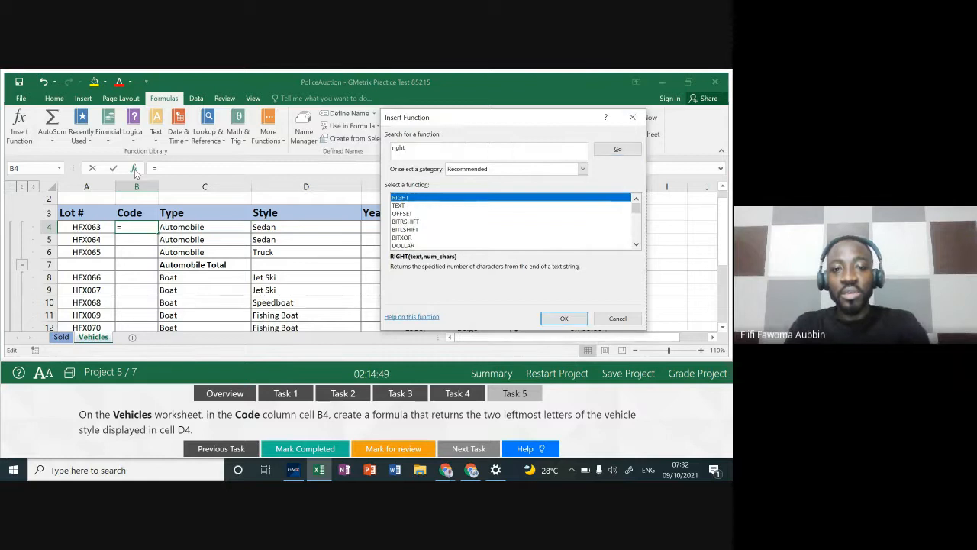
click(565, 319)
Preview RIGHT with text D4 and 2 characters, then cancel it and restore the LEFT formula in B4.
click(272, 227)
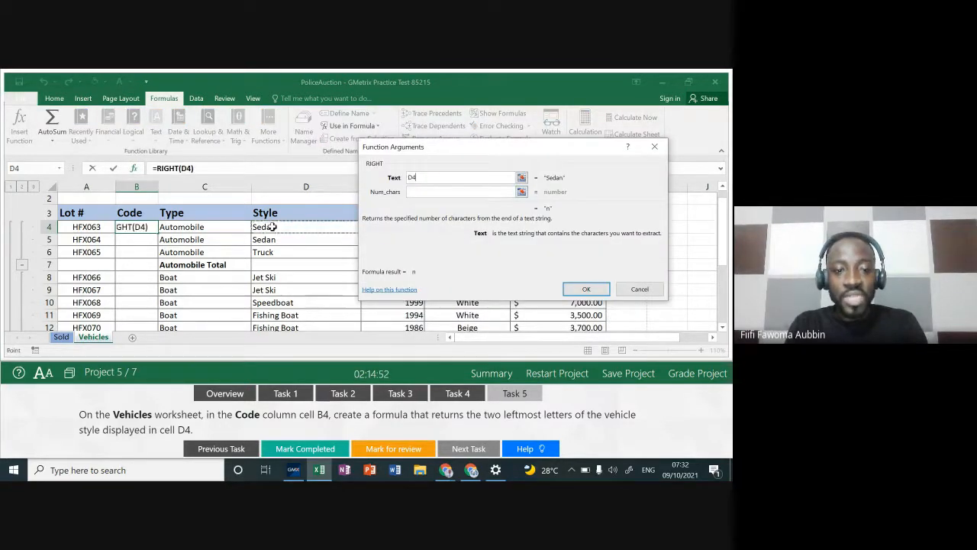
click(432, 192)
text(2)
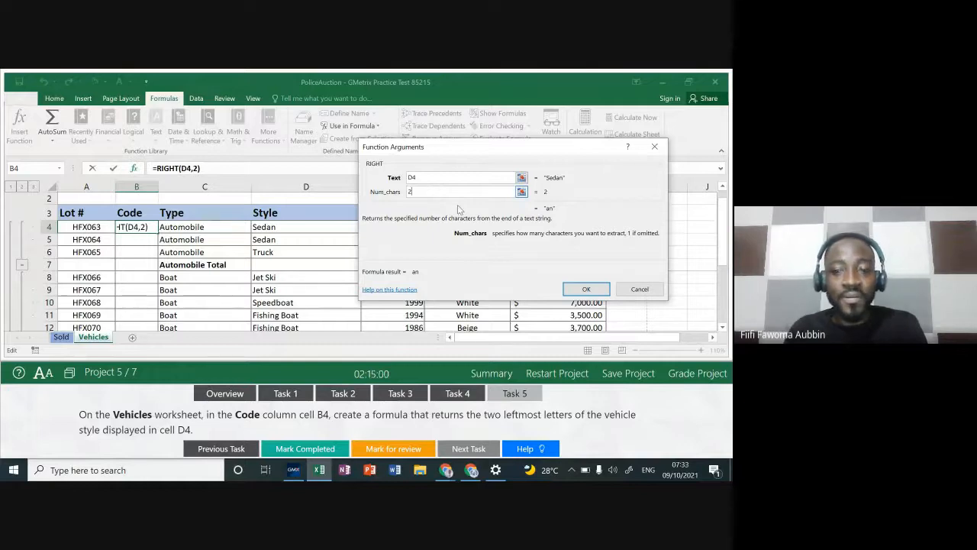
click(626, 290)
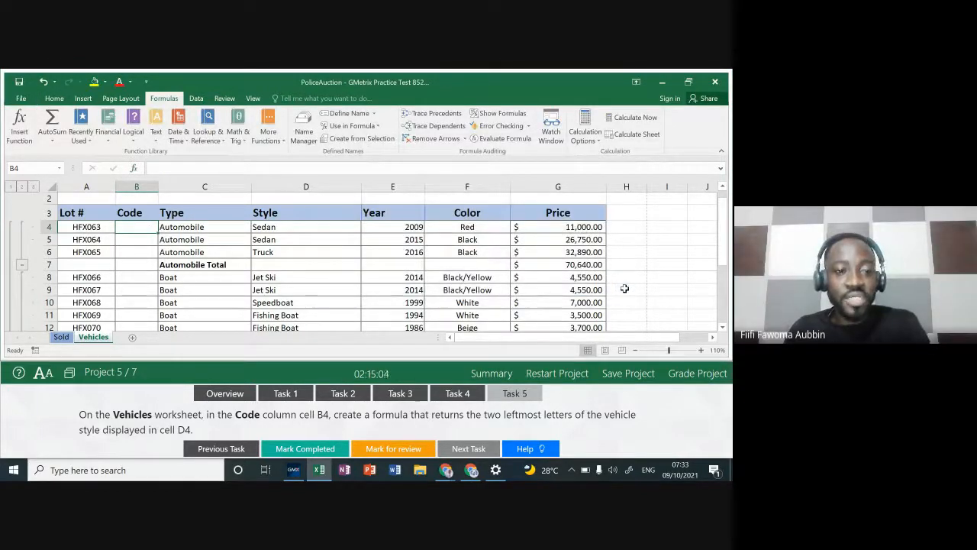
key(ctrl+z)
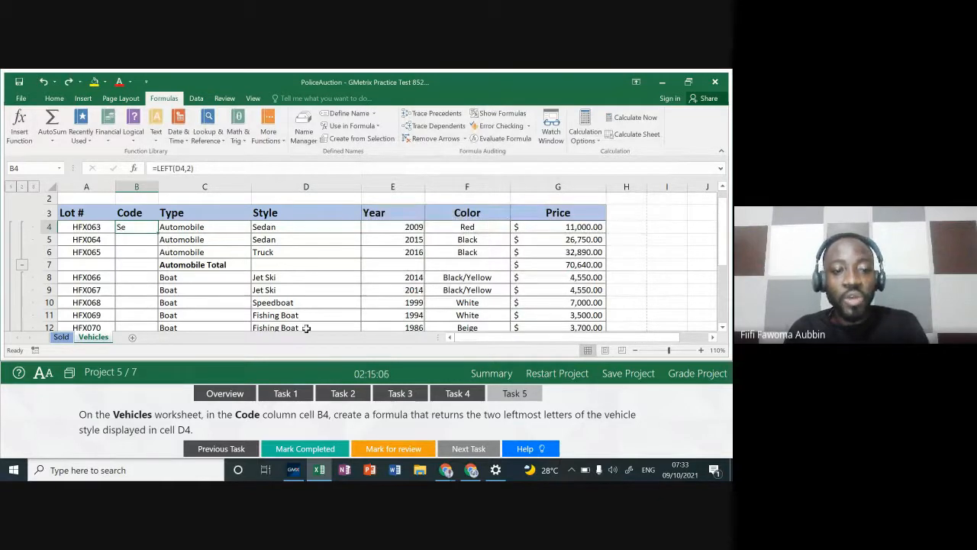
Grade Project 5 and continue from its feedback to Project 6.
click(281, 287)
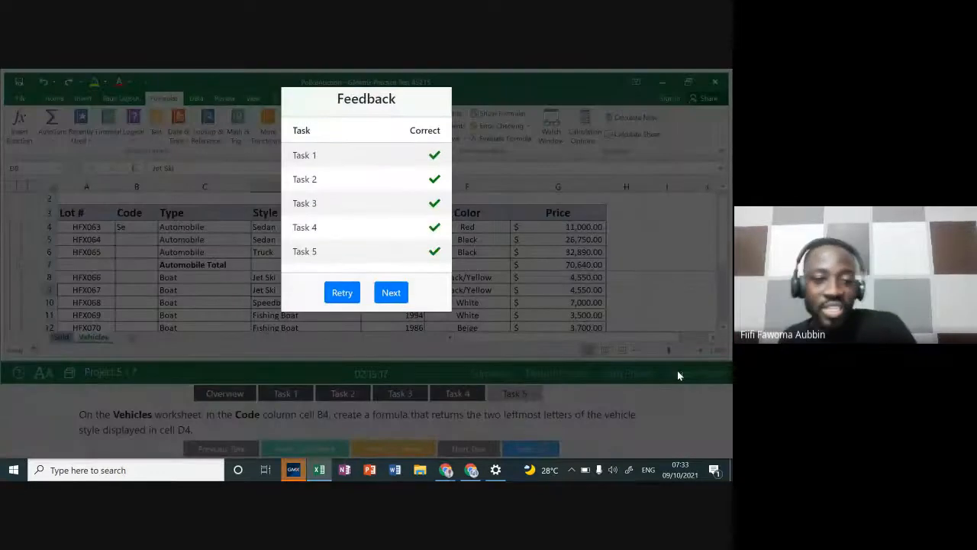
click(391, 293)
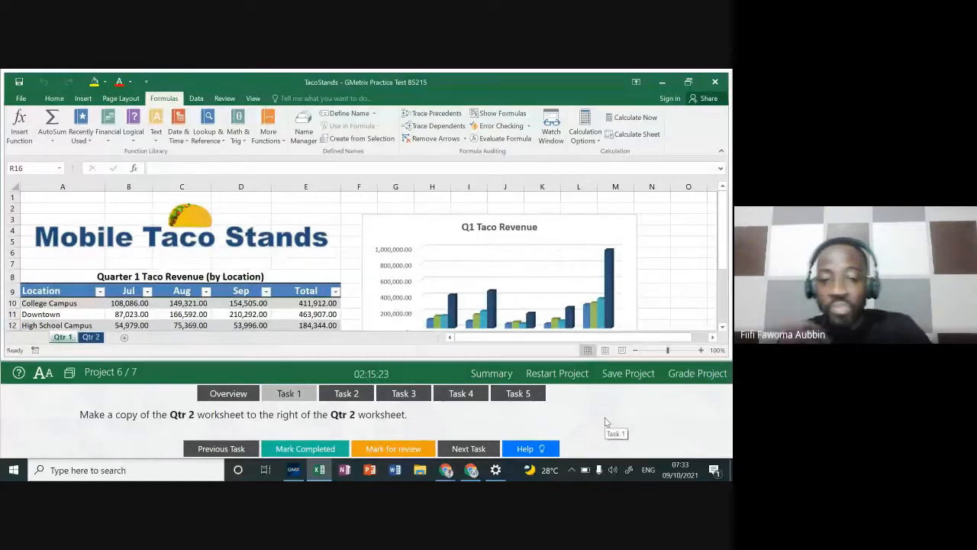
Save the practice test locally, exit it, and close the GMetrix window.
click(628, 373)
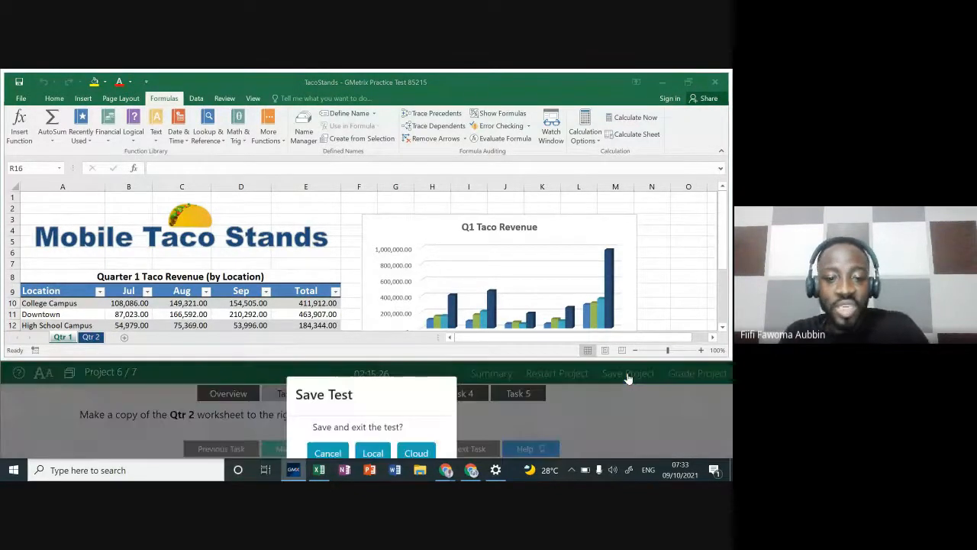
click(374, 455)
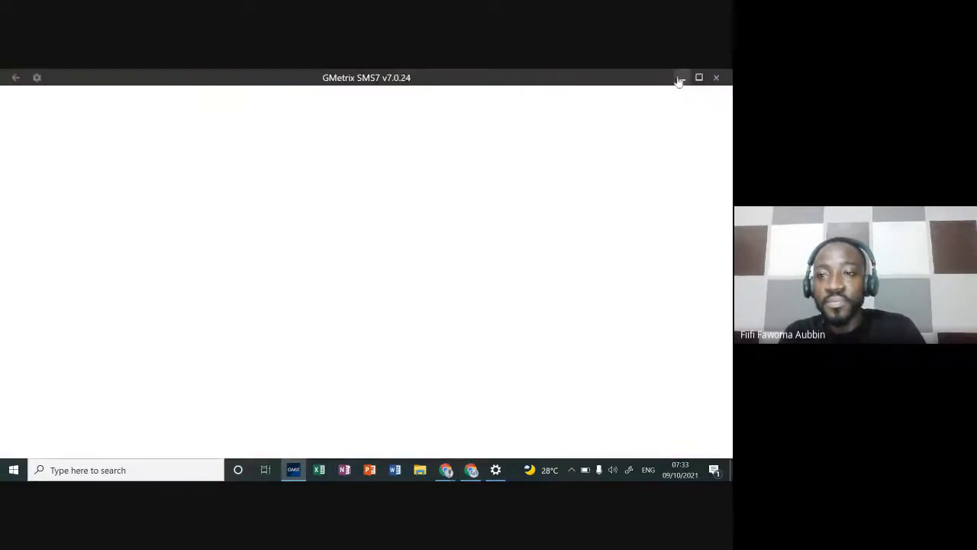
click(716, 77)
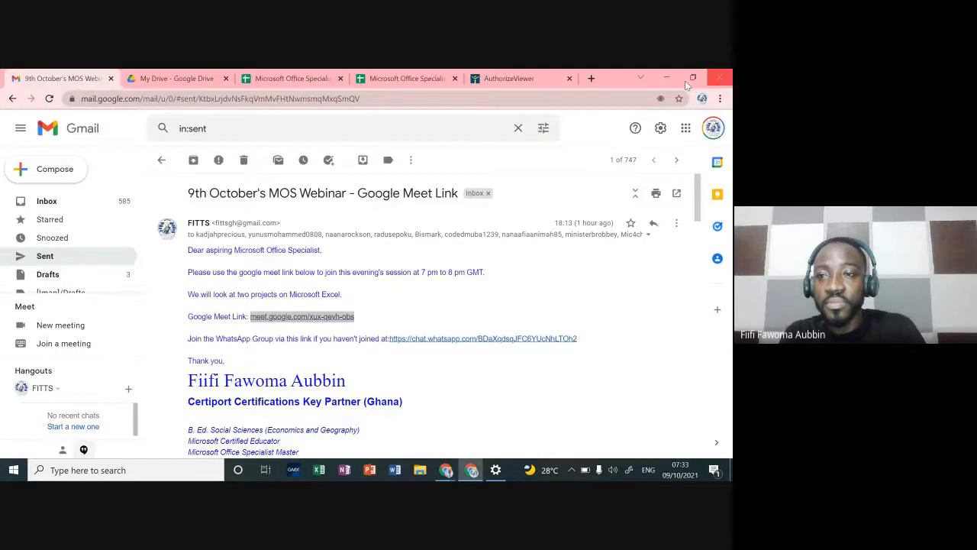
Minimize the Gmail browser window, and switch to the Google Meet call to stop presenting the screen.
click(667, 78)
click(471, 469)
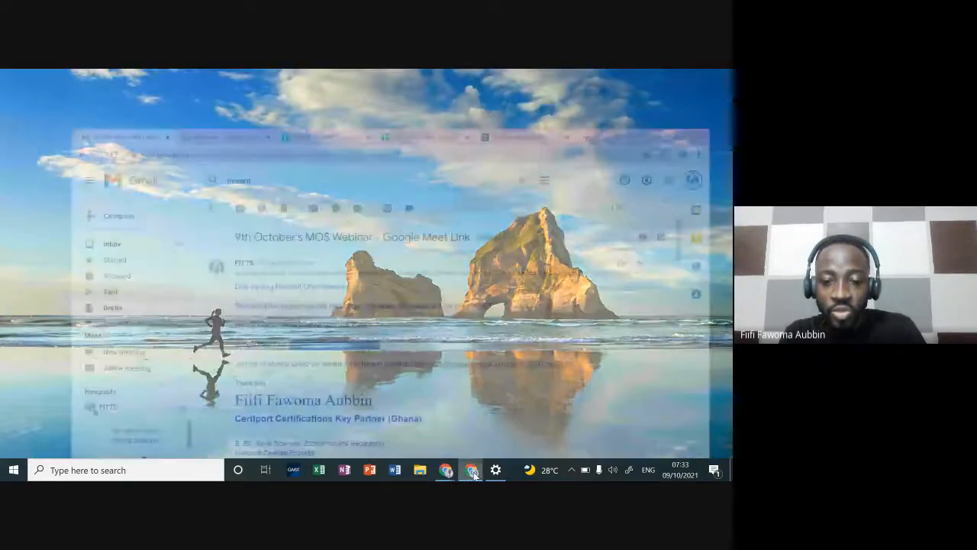
click(471, 471)
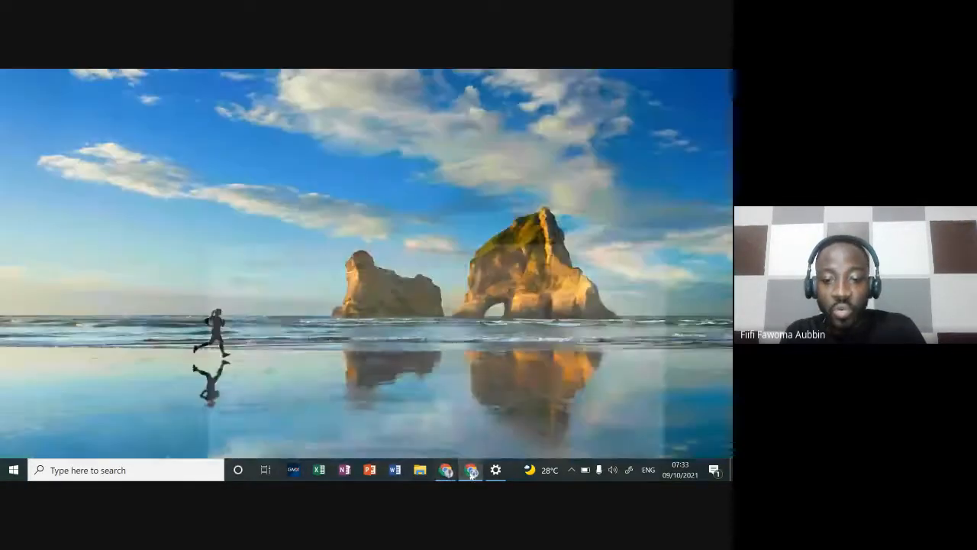
mouse_move(448, 475)
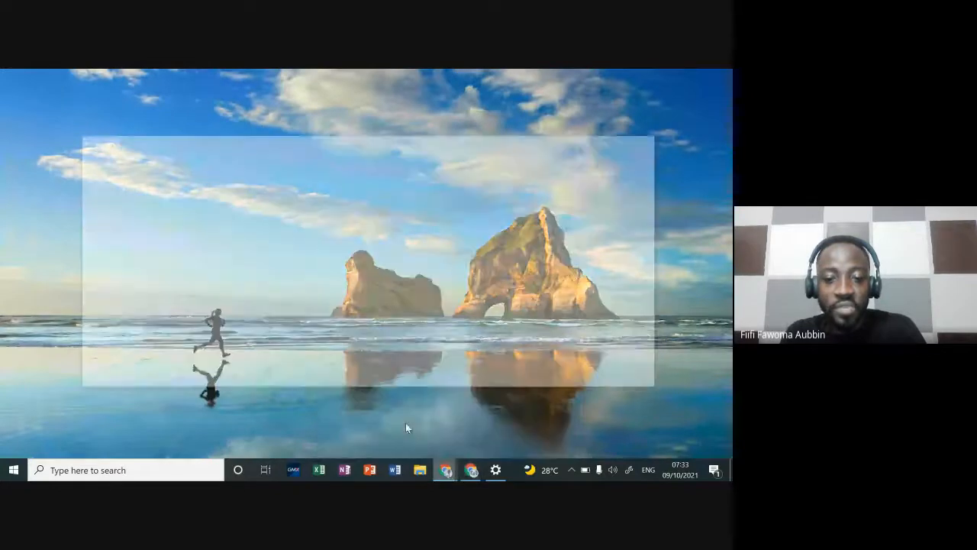
click(405, 422)
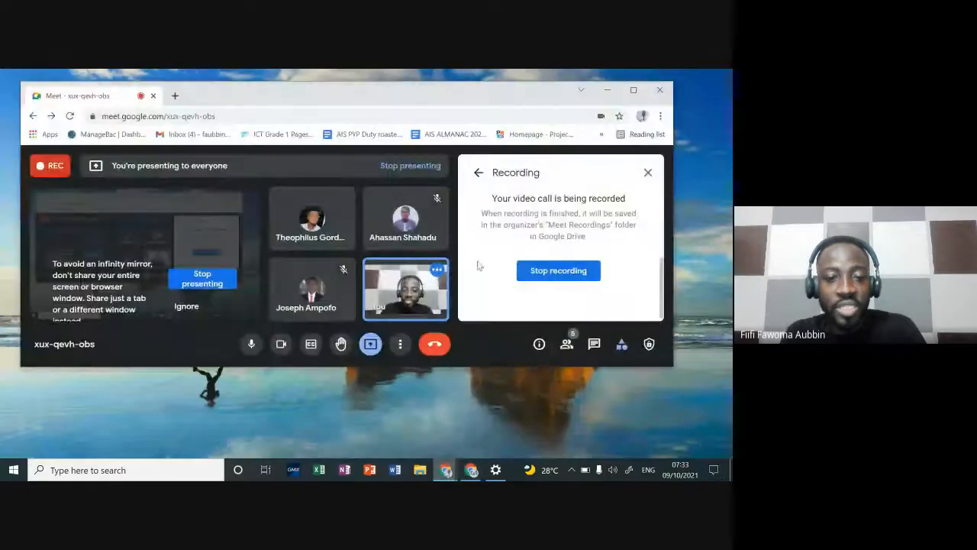
click(368, 344)
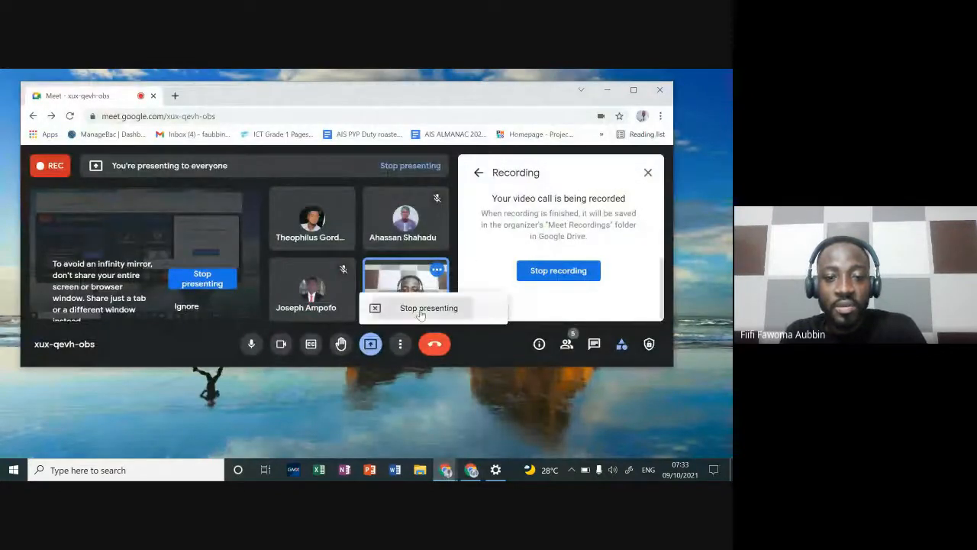